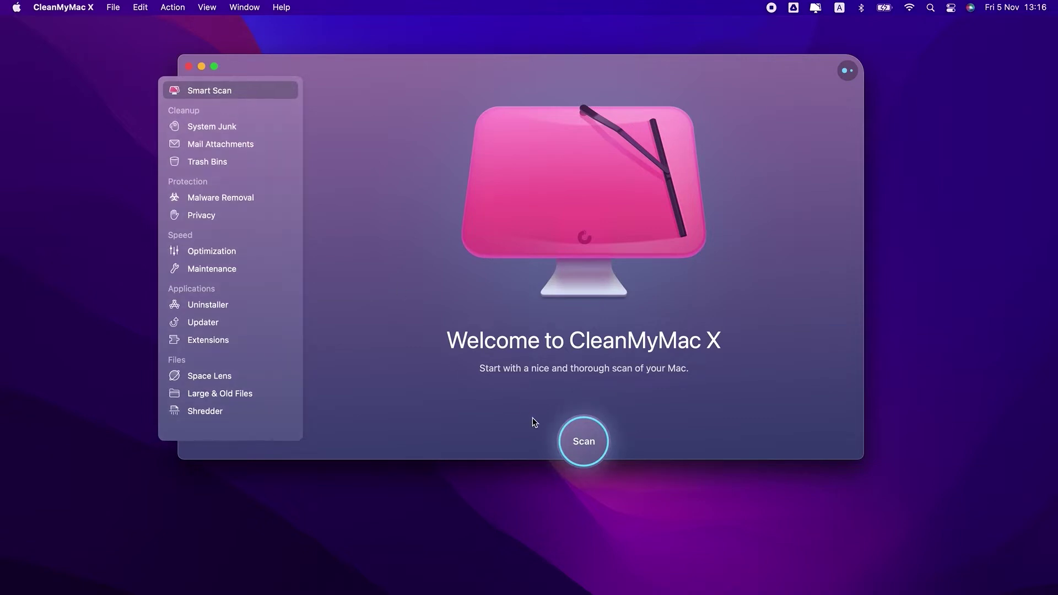
Run a Smart Scan, review its details, and untick all five System Junk categories
{"action": "left_click", "coordinate": [585, 441]}
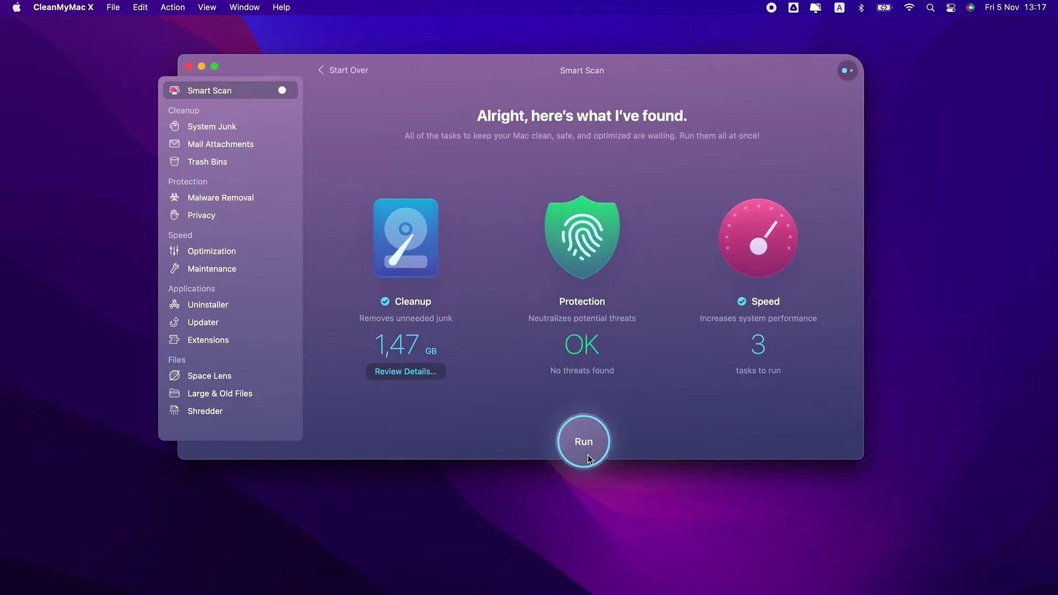
{"action": "left_click", "coordinate": [425, 372]}
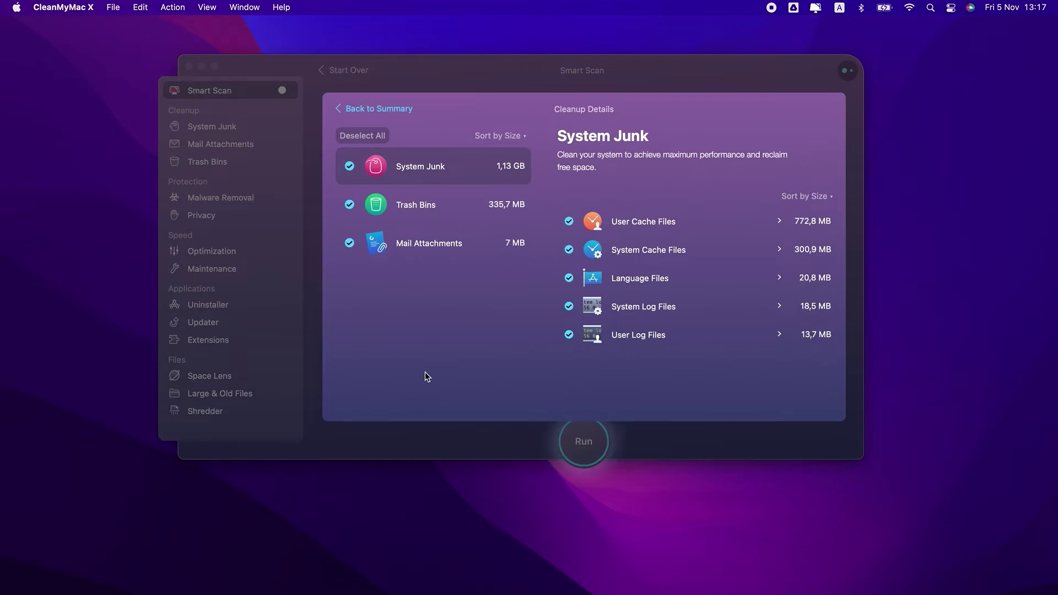
{"action": "left_click", "coordinate": [568, 221]}
{"action": "left_click", "coordinate": [569, 249]}
{"action": "left_click", "coordinate": [568, 278]}
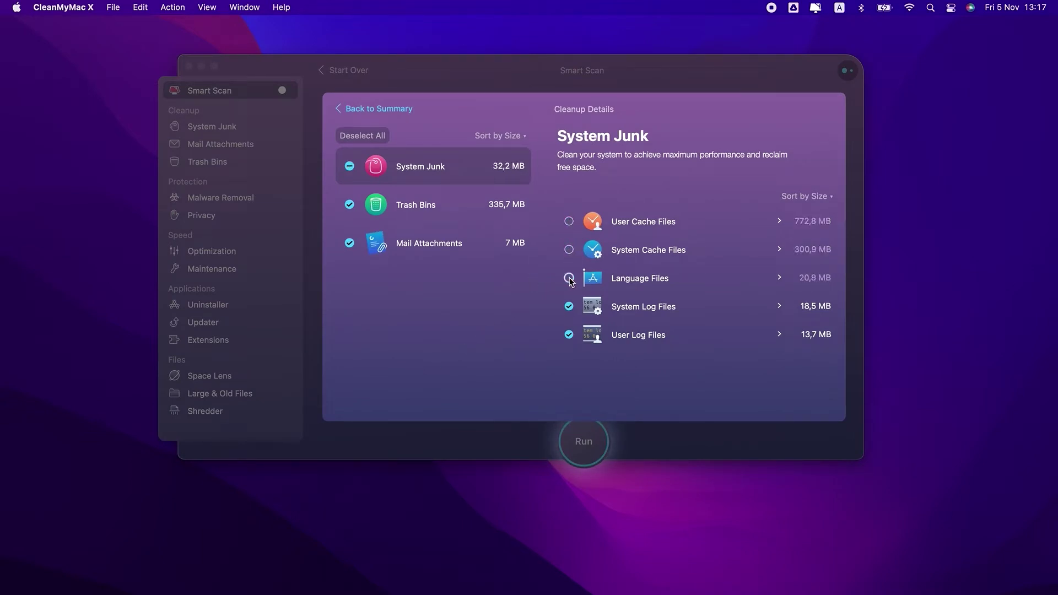
{"action": "left_click", "coordinate": [569, 305]}
{"action": "left_click", "coordinate": [569, 334]}
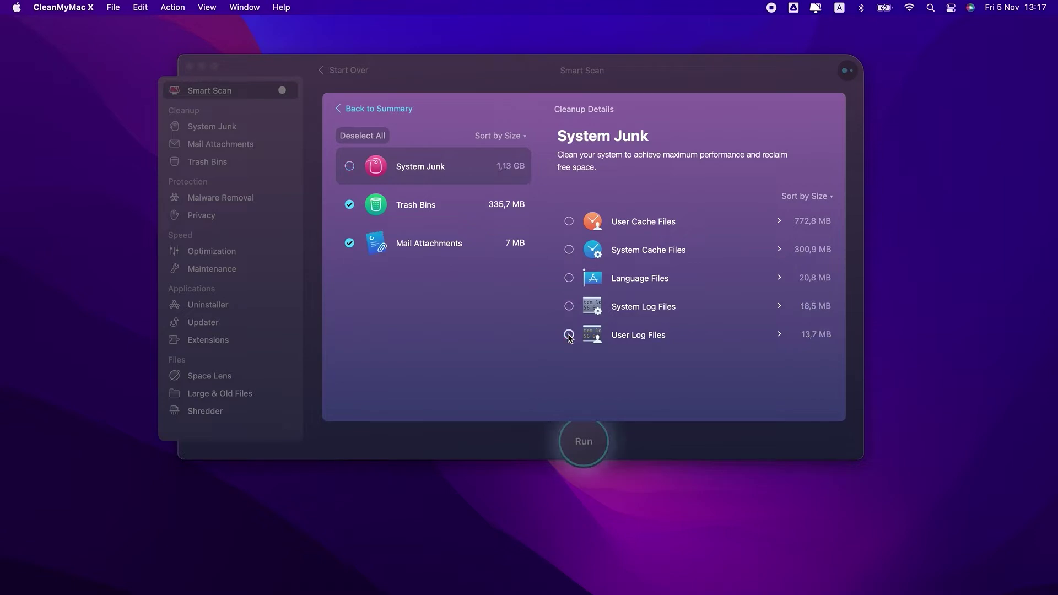
Re-tick all five System Junk categories, return to the summary, and start over
{"action": "left_click", "coordinate": [569, 334]}
{"action": "left_click", "coordinate": [569, 305]}
{"action": "left_click", "coordinate": [569, 278]}
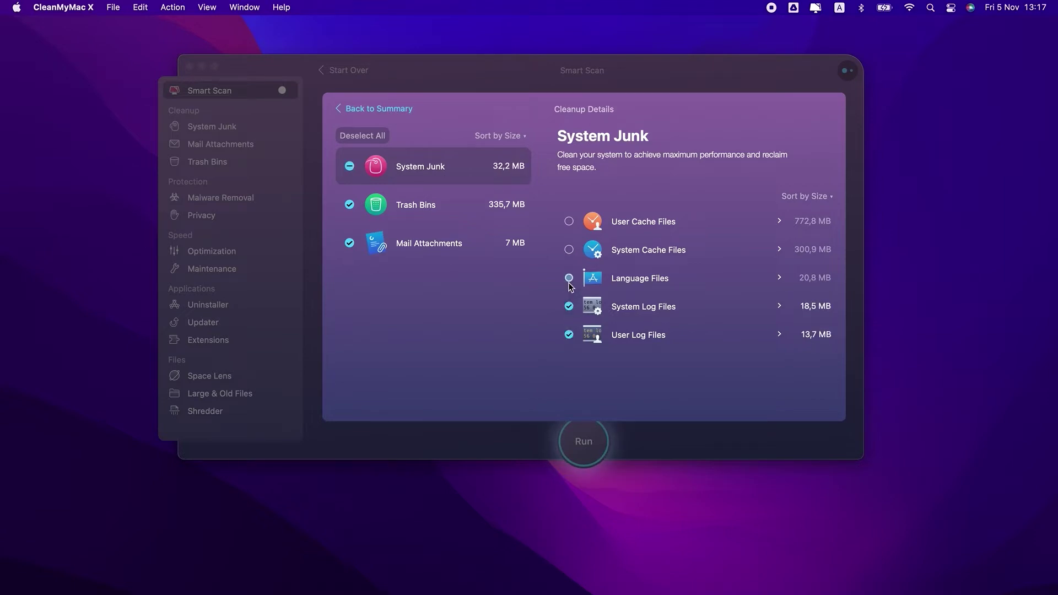
{"action": "left_click", "coordinate": [569, 250]}
{"action": "left_click", "coordinate": [569, 221]}
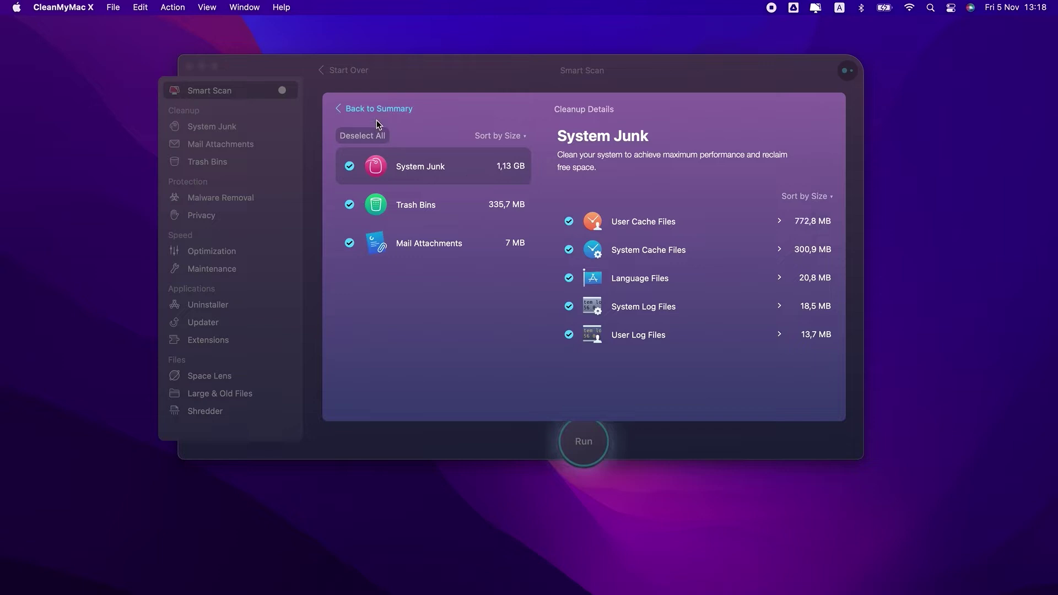
{"action": "left_click", "coordinate": [364, 108]}
{"action": "left_click", "coordinate": [343, 70]}
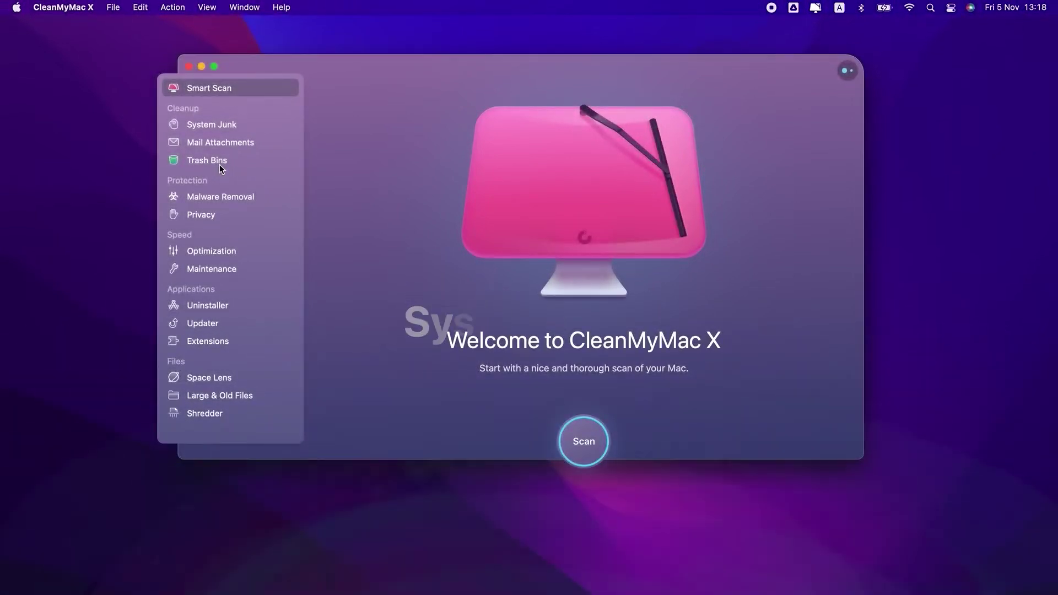
Run a System Junk scan and review its detailed findings
{"action": "left_click", "coordinate": [207, 127]}
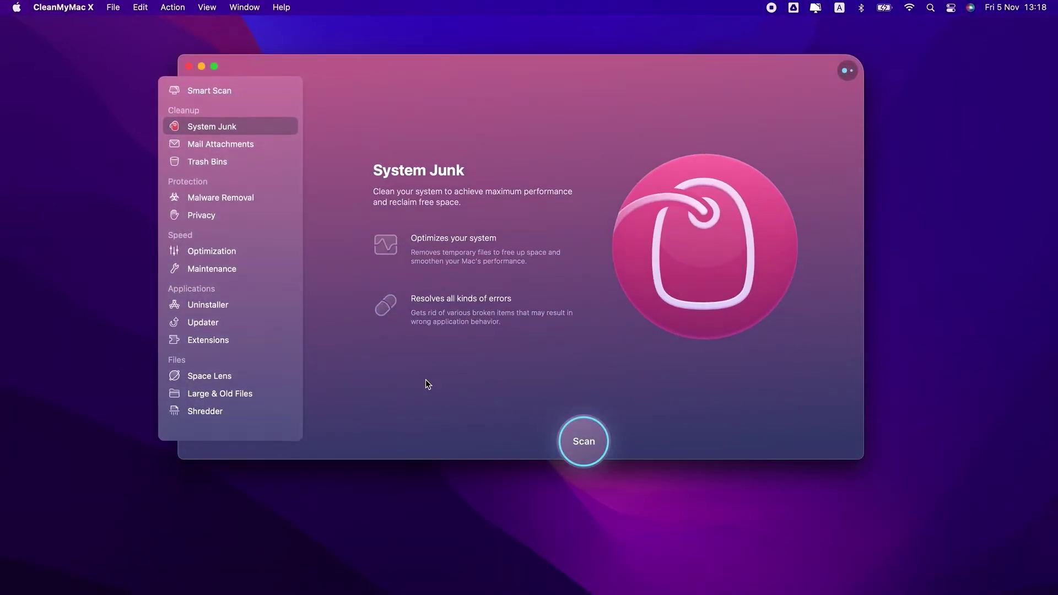
{"action": "left_click", "coordinate": [580, 450]}
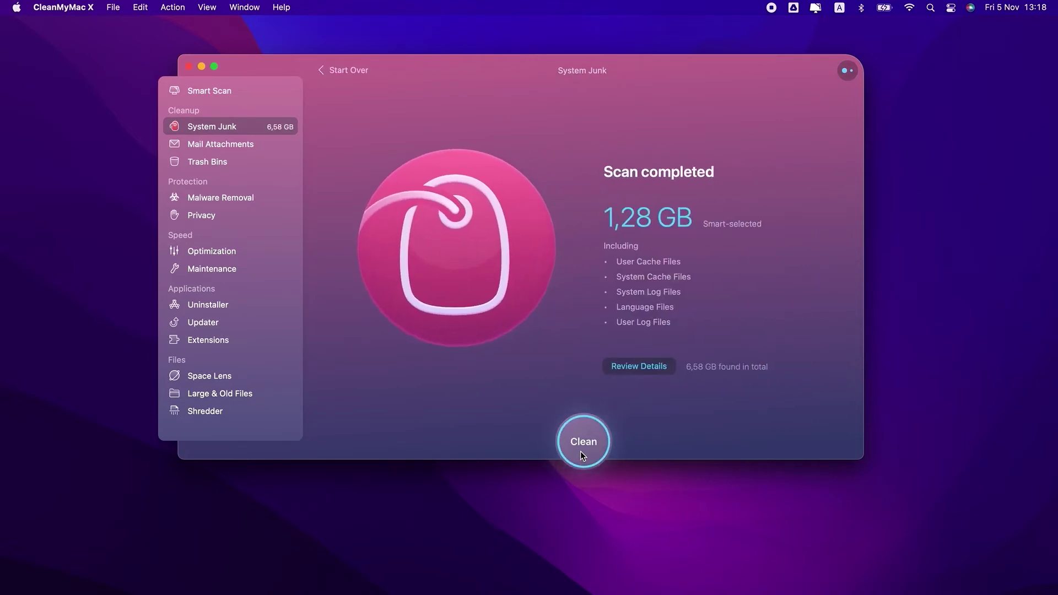
{"action": "left_click", "coordinate": [625, 368]}
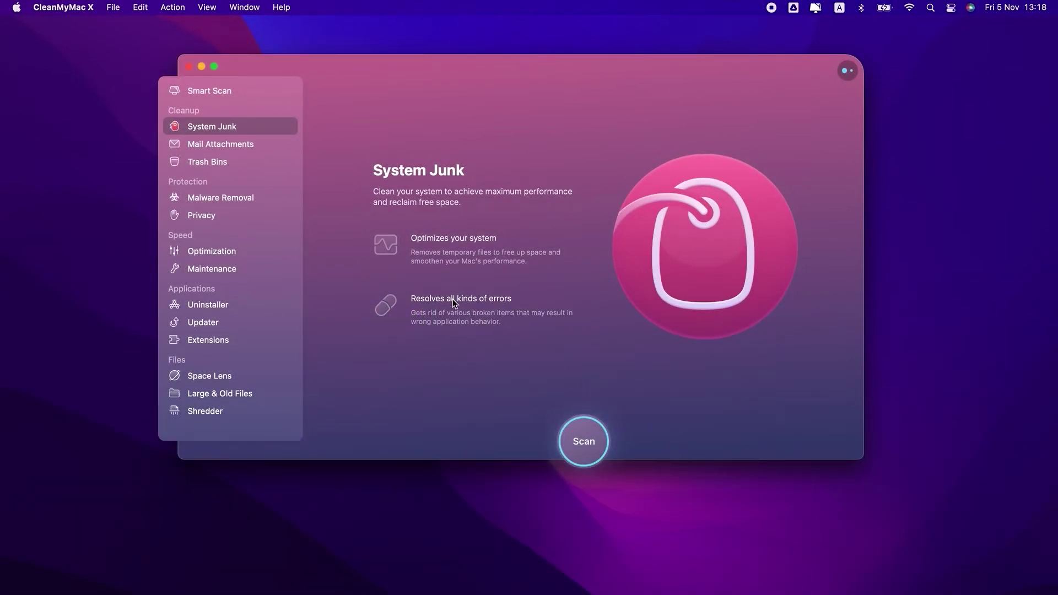
Scan Mail Attachments (7,0 MB found), then scan and empty the Trash Bins, clearing 335,7 MB
{"action": "left_click", "coordinate": [230, 145]}
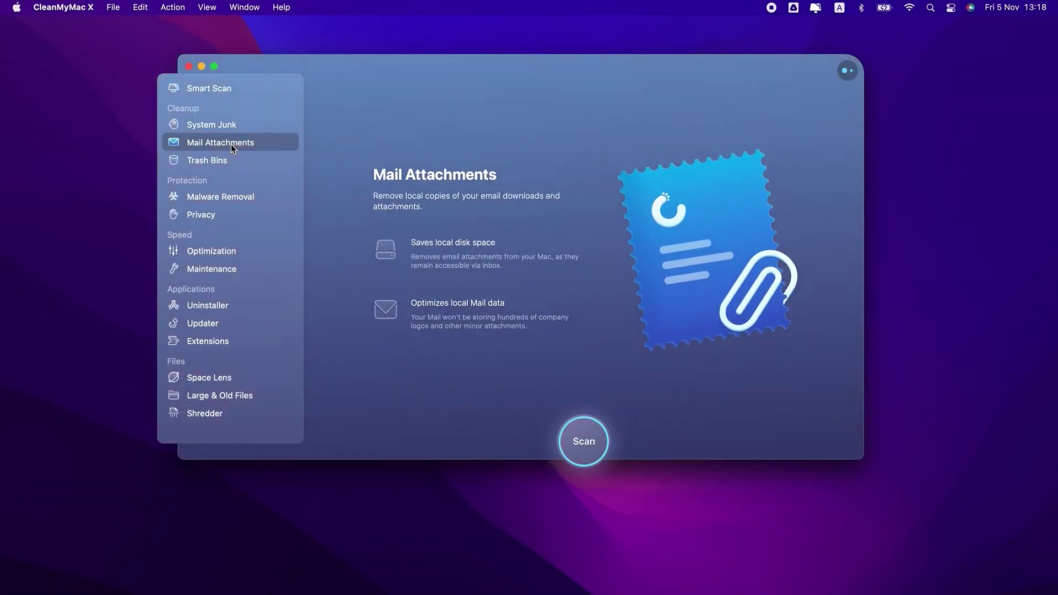
{"action": "left_click", "coordinate": [586, 455]}
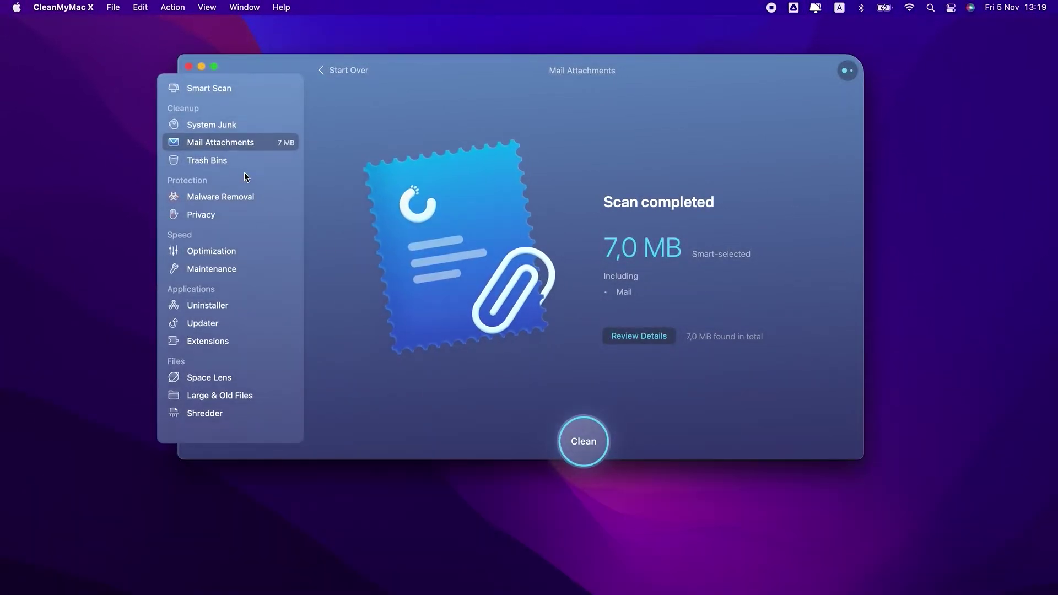
{"action": "left_click", "coordinate": [236, 166]}
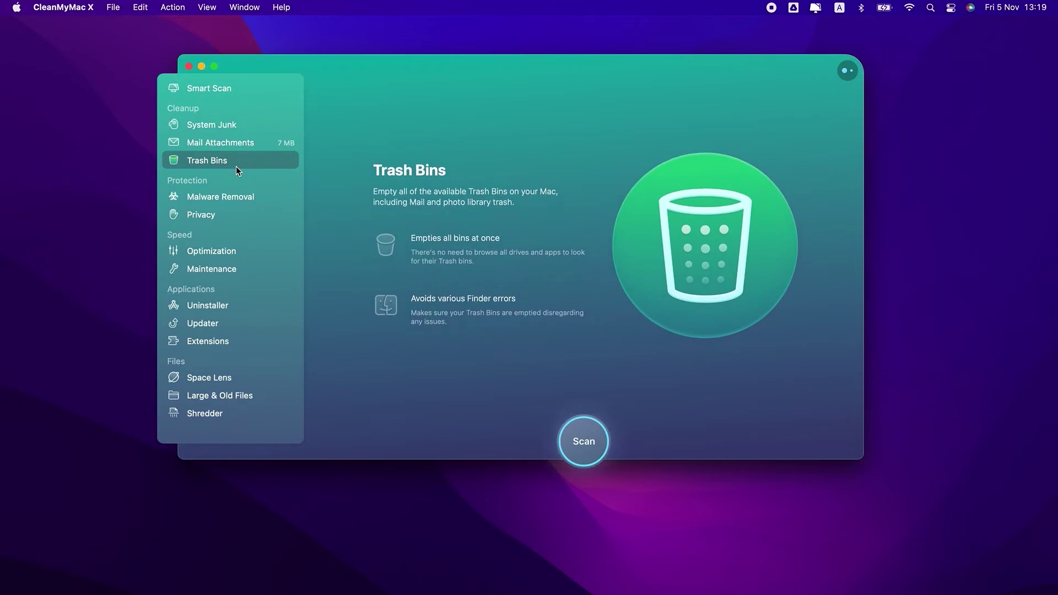
{"action": "left_click", "coordinate": [583, 456]}
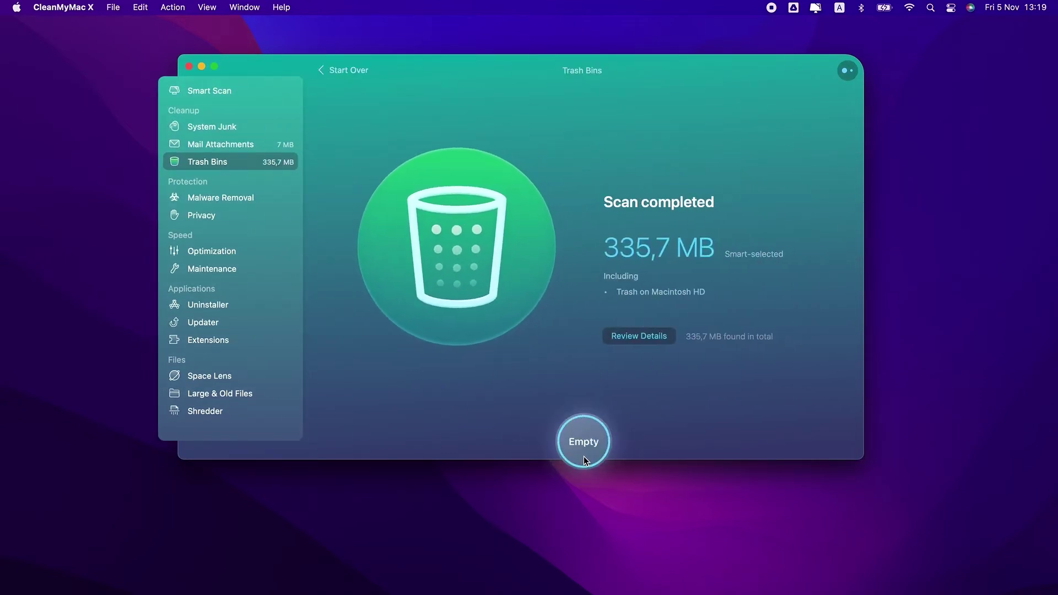
{"action": "left_click", "coordinate": [583, 456]}
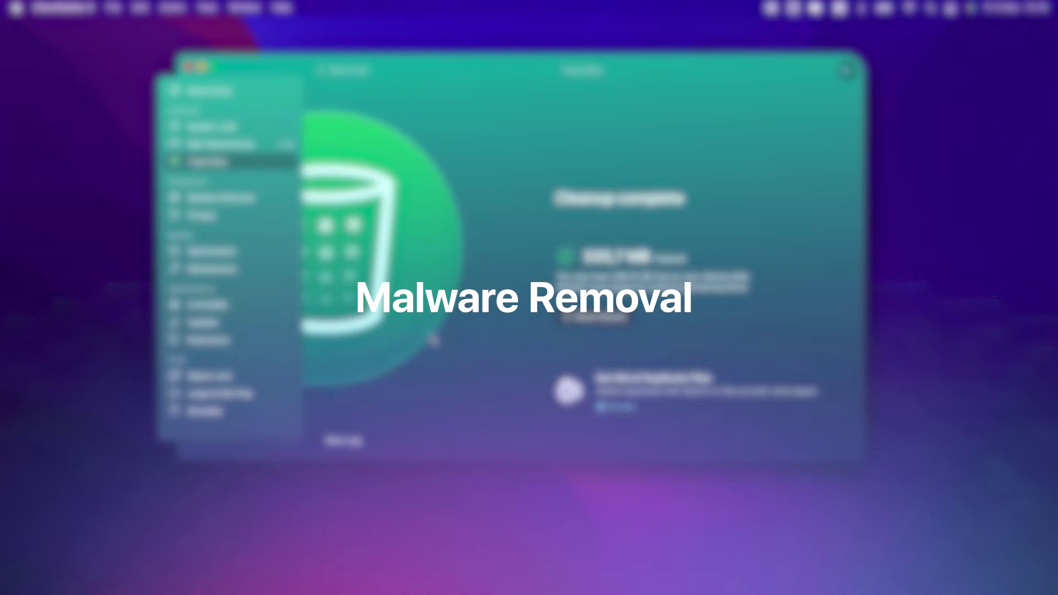
Run a Malware Removal scan, which reports the Mac as clean
{"action": "left_click", "coordinate": [220, 195]}
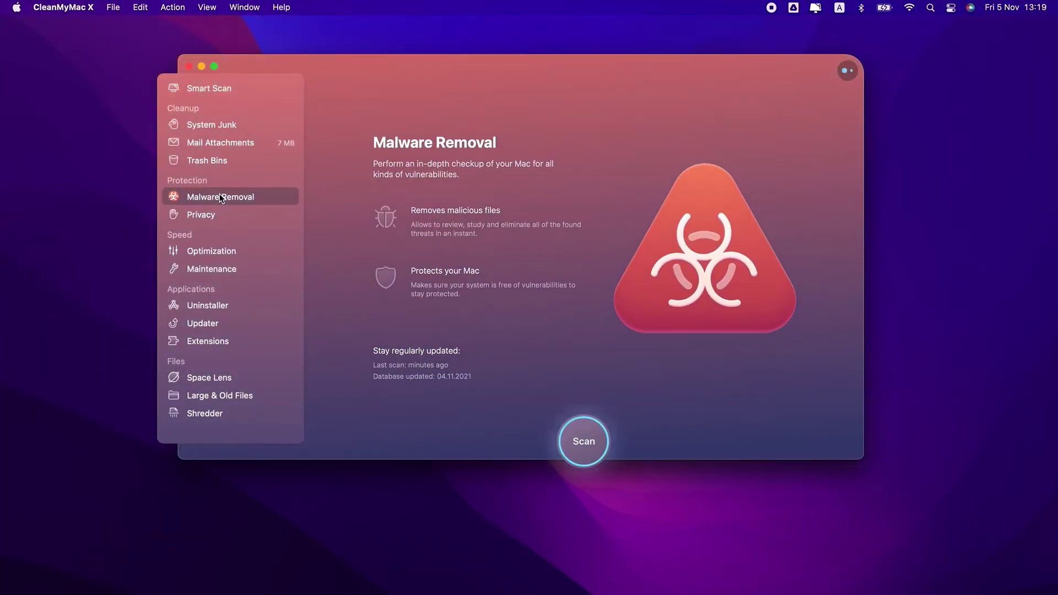
{"action": "left_click", "coordinate": [585, 442]}
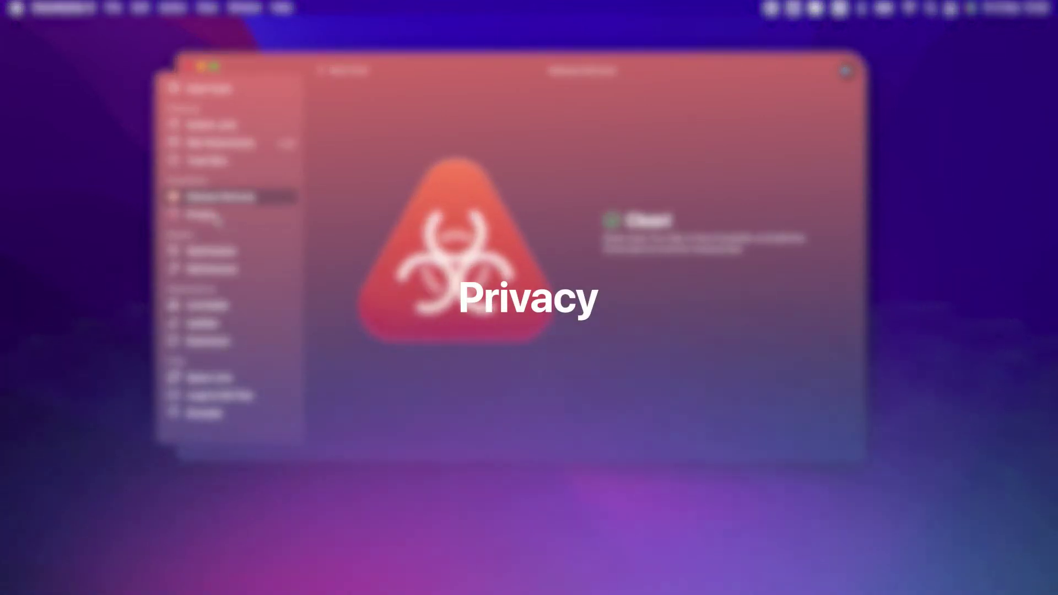
Scan Privacy and remove 9 Application Permissions entries, choosing Don't Reset for CleanMyMac's own
{"action": "left_click", "coordinate": [214, 216]}
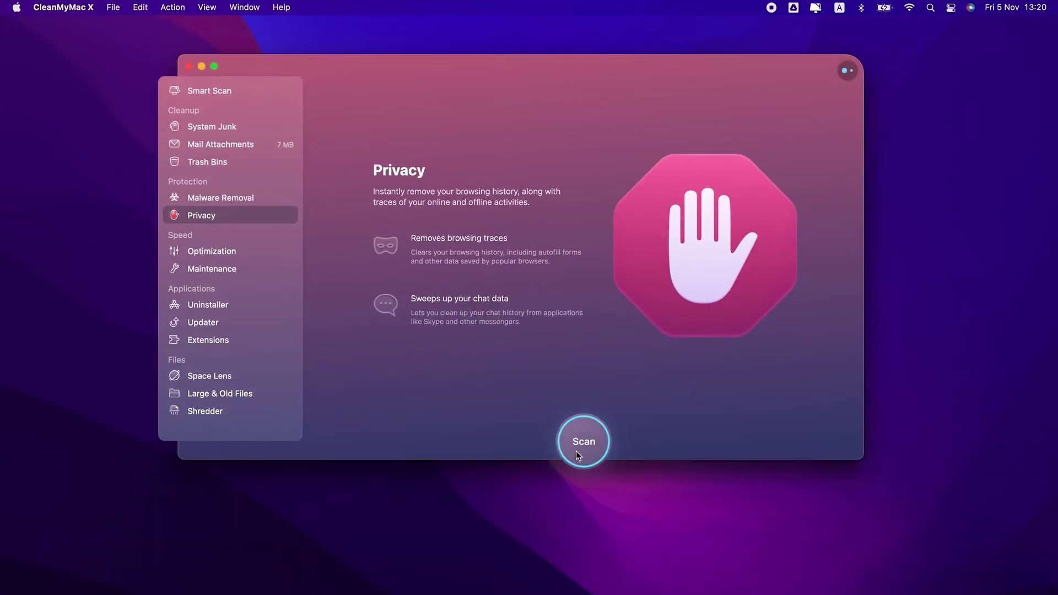
{"action": "left_click", "coordinate": [583, 449]}
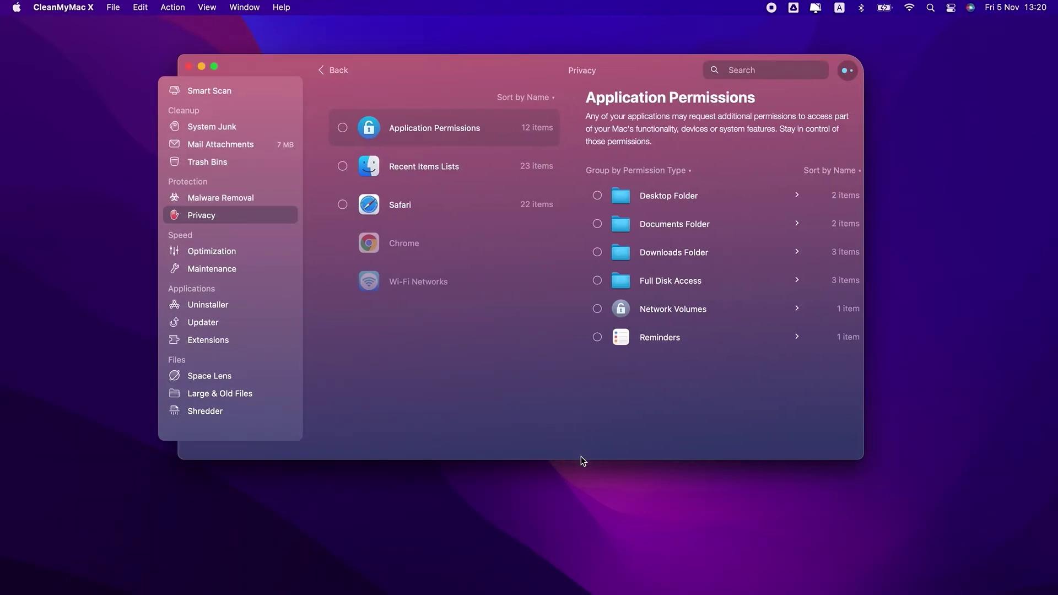
{"action": "left_click", "coordinate": [332, 127]}
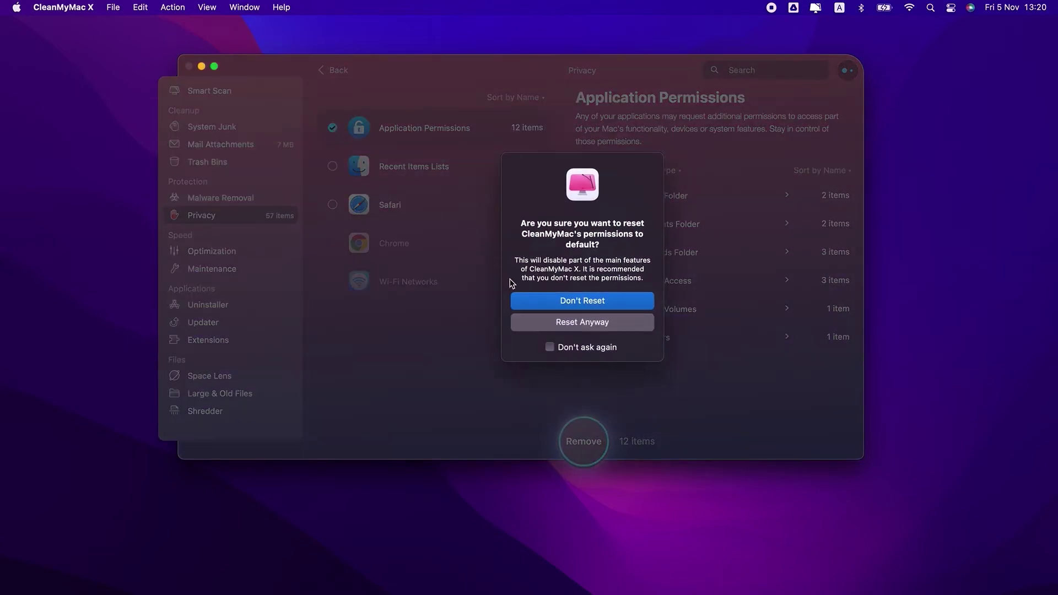
{"action": "left_click", "coordinate": [545, 301]}
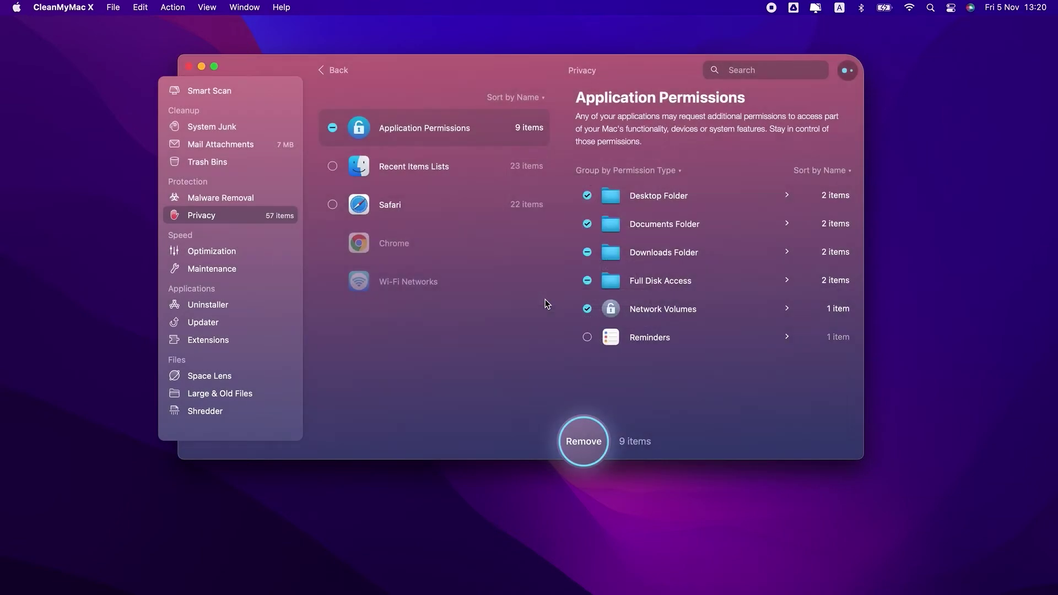
{"action": "left_click", "coordinate": [588, 455]}
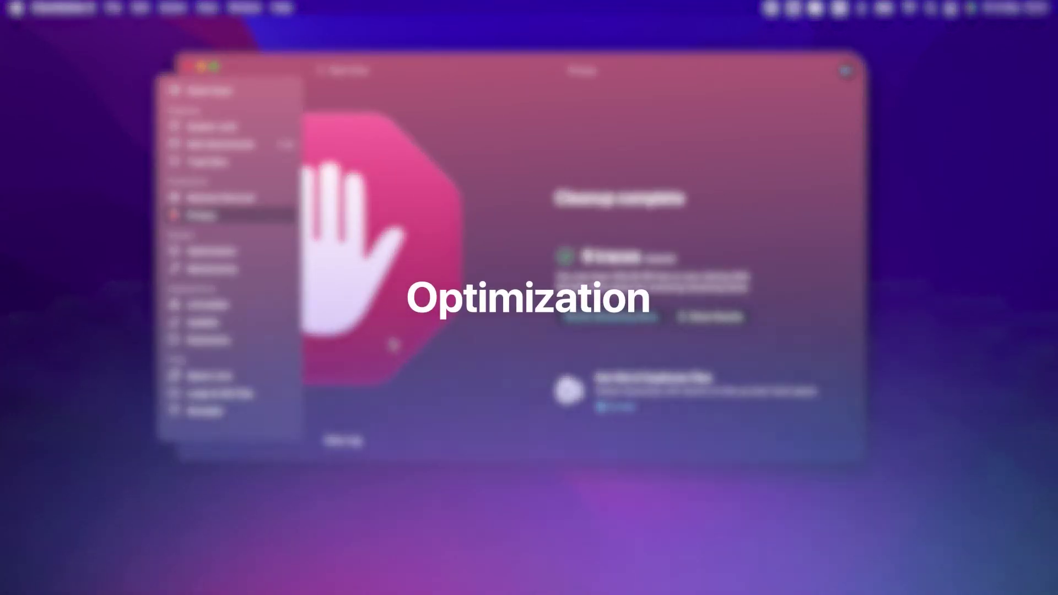
Show the Optimization items list, where Hung Applications has nothing to fix
{"action": "left_click", "coordinate": [220, 252]}
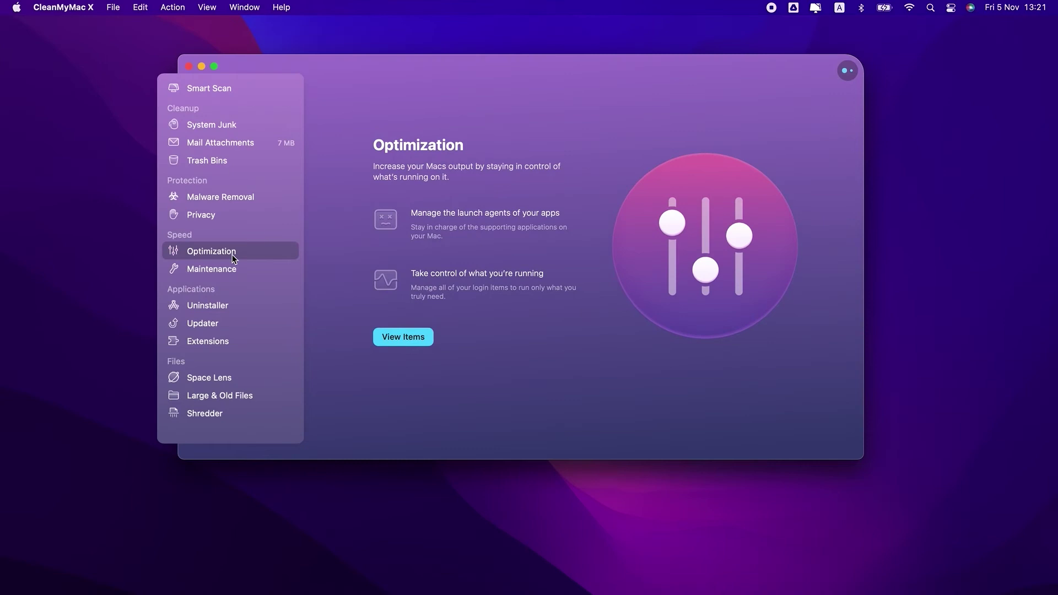
{"action": "left_click", "coordinate": [406, 339]}
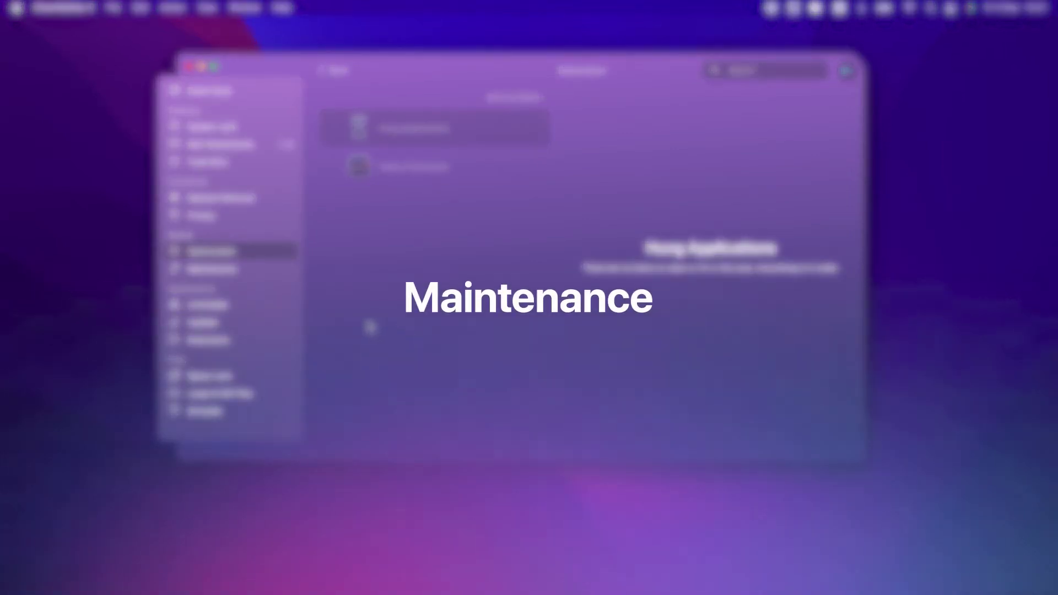
Run Free Up RAM, Purgeable Space, Maintenance Scripts, Flush DNS Cache and Reindex Spotlight
{"action": "left_click", "coordinate": [231, 270]}
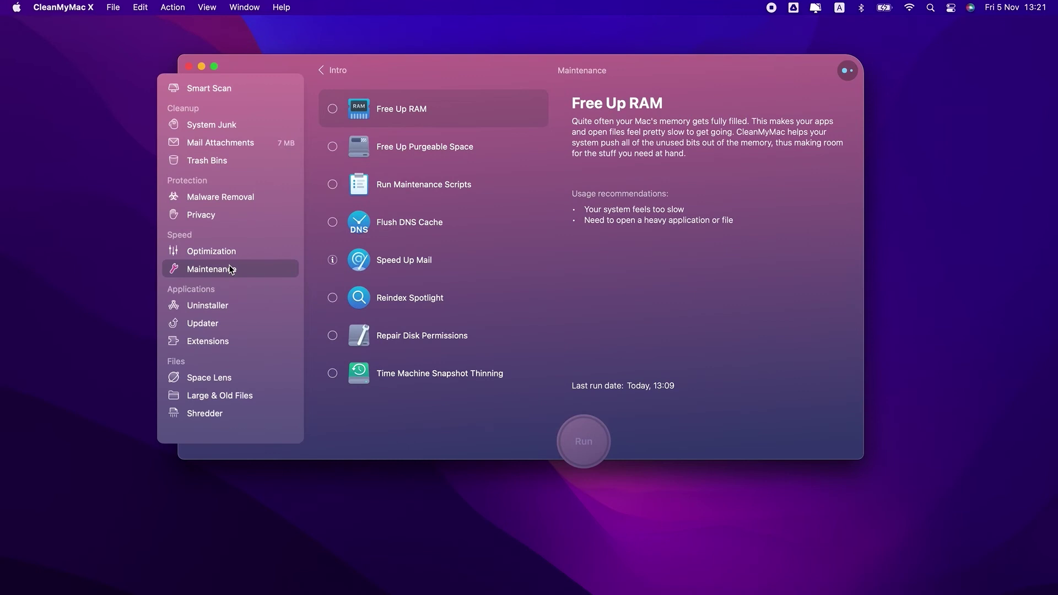
{"action": "left_click", "coordinate": [333, 108]}
{"action": "left_click", "coordinate": [332, 147]}
{"action": "left_click", "coordinate": [332, 184]}
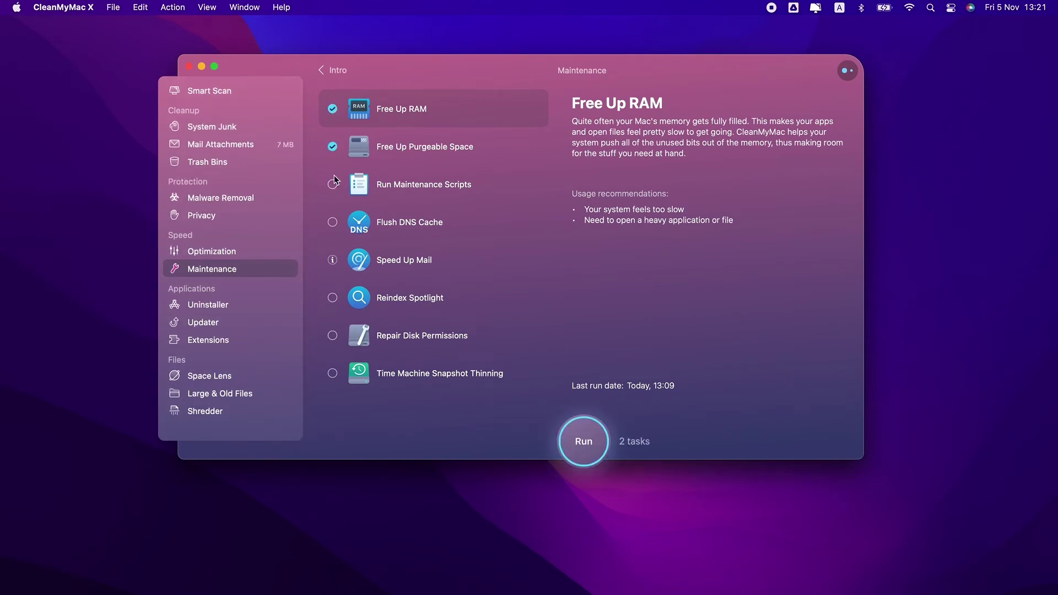
{"action": "left_click", "coordinate": [332, 222]}
{"action": "left_click", "coordinate": [332, 297]}
{"action": "left_click", "coordinate": [587, 454]}
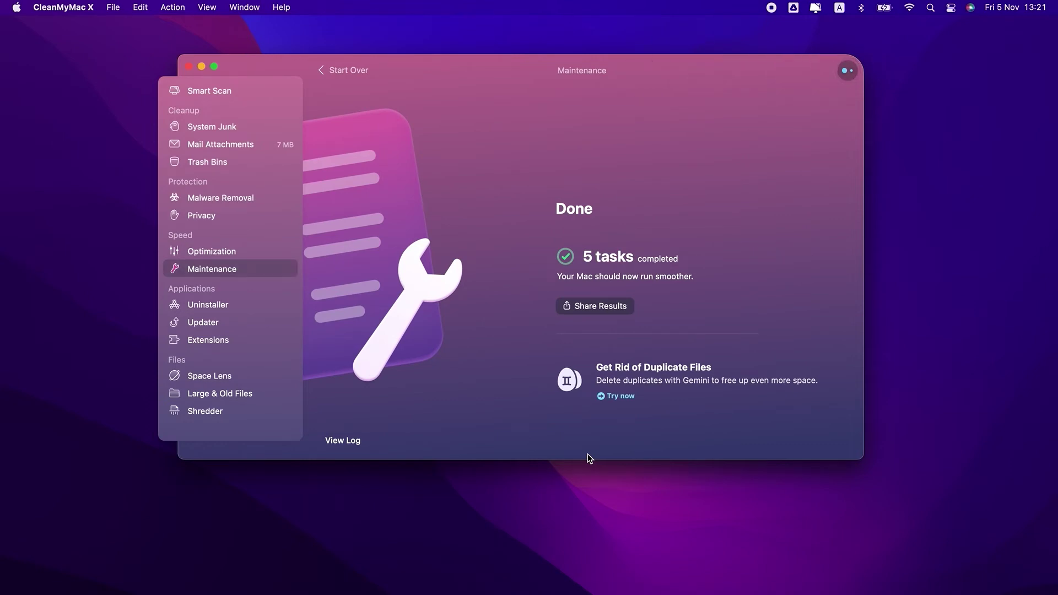
Free up memory from the CleanMyMac menu bar panel, reaching 9,6 GB available RAM
{"action": "left_click", "coordinate": [814, 8]}
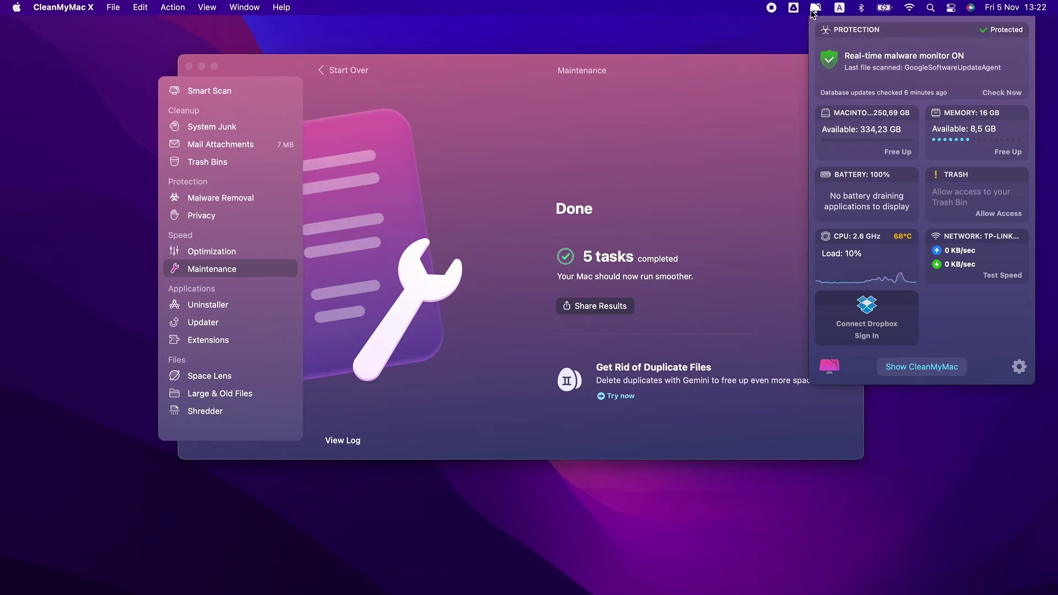
{"action": "left_click", "coordinate": [1007, 153]}
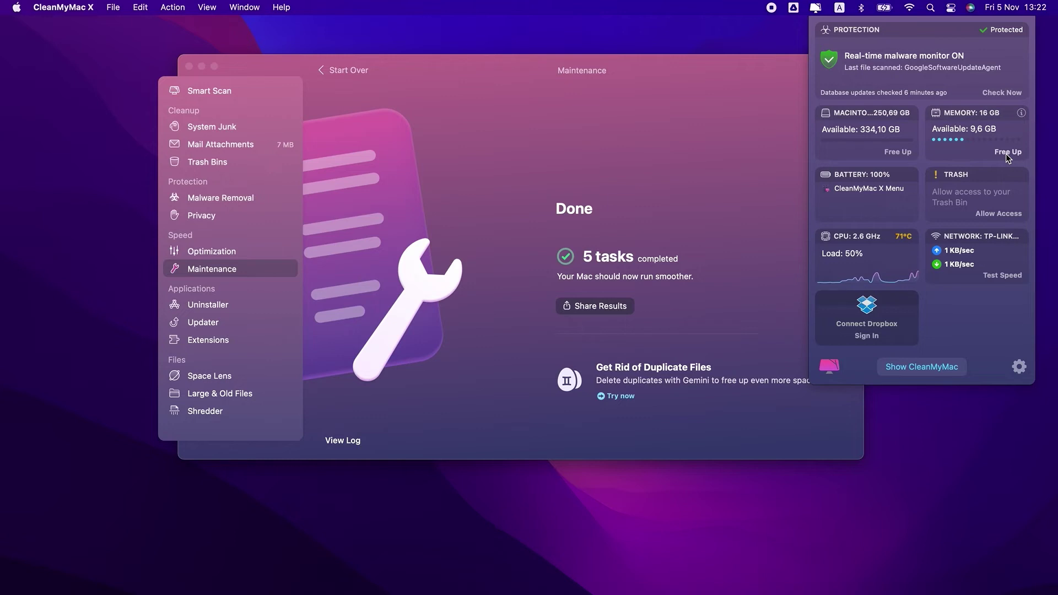
{"action": "left_click", "coordinate": [816, 6]}
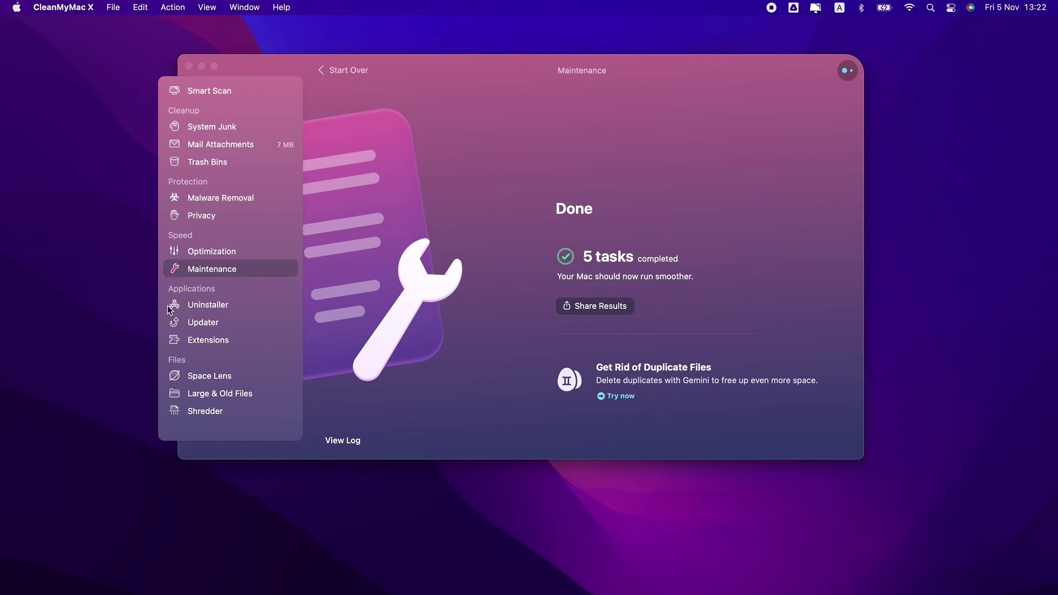
Browse the Uninstaller's app list, then check Updater, which reports all software up to date
{"action": "left_click", "coordinate": [210, 306]}
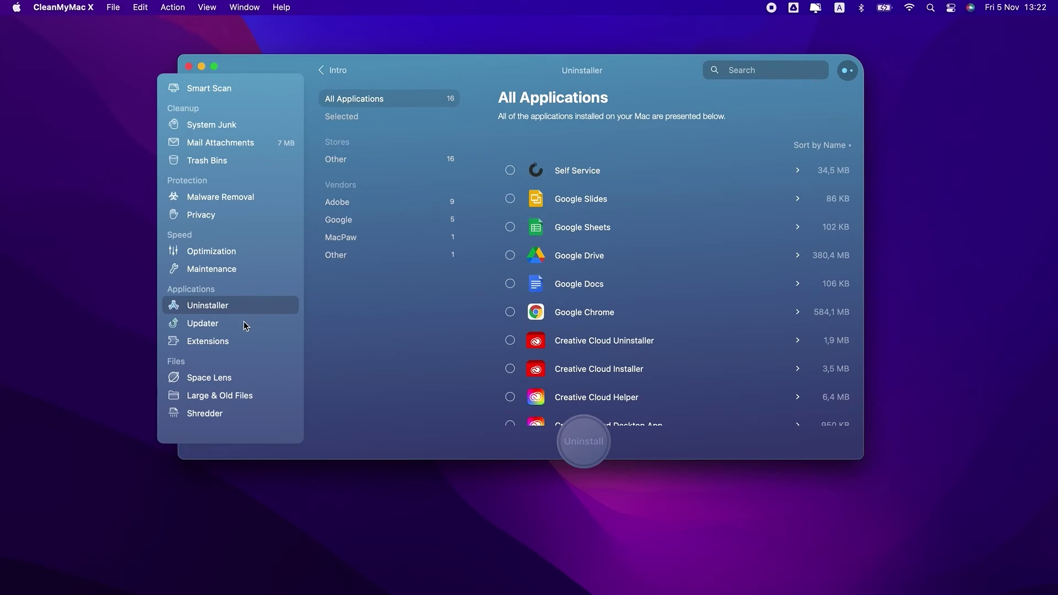
{"action": "left_click", "coordinate": [242, 326]}
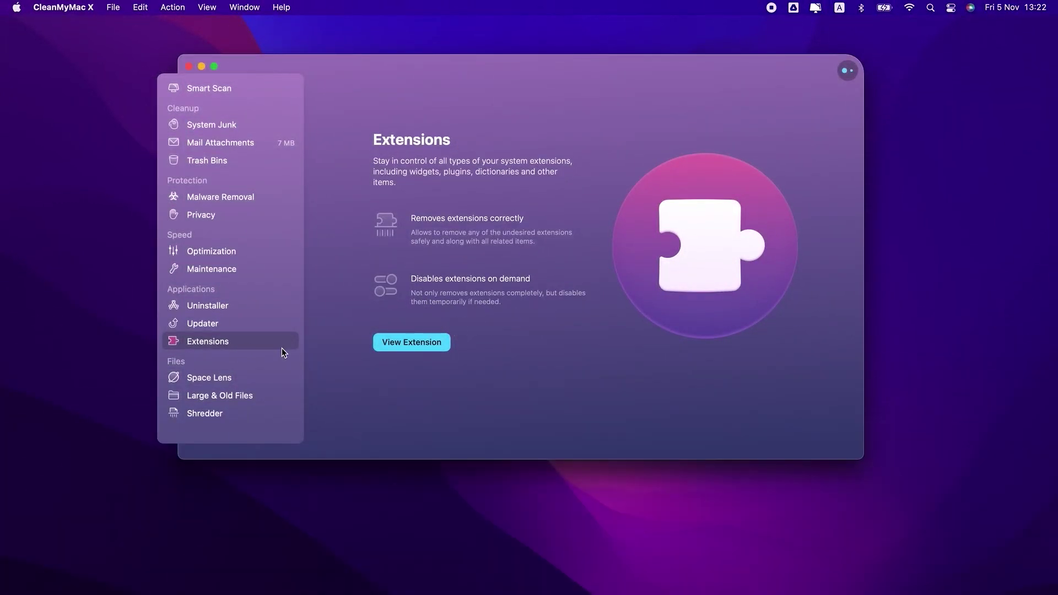
Remove the iBooks Author Importer for Spotlight plugin, then go to Space Lens
{"action": "left_click", "coordinate": [416, 344]}
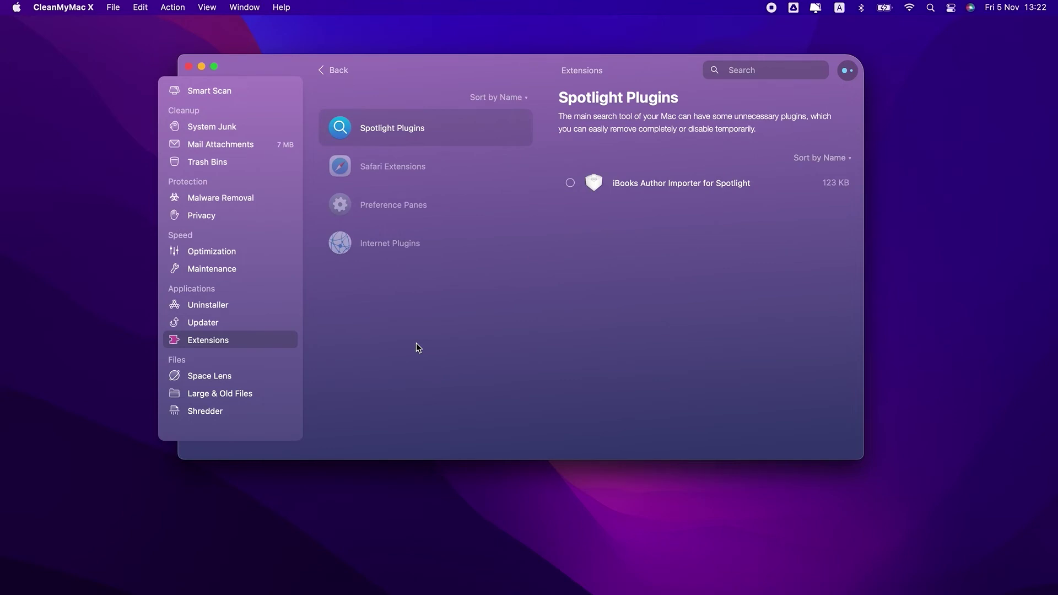
{"action": "left_click", "coordinate": [569, 183]}
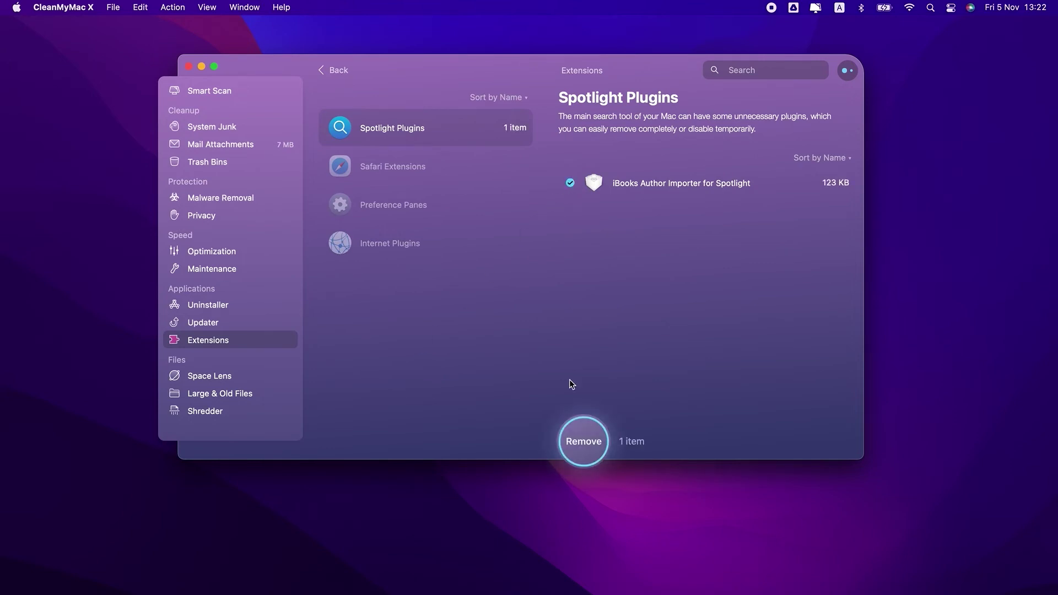
{"action": "left_click", "coordinate": [583, 453]}
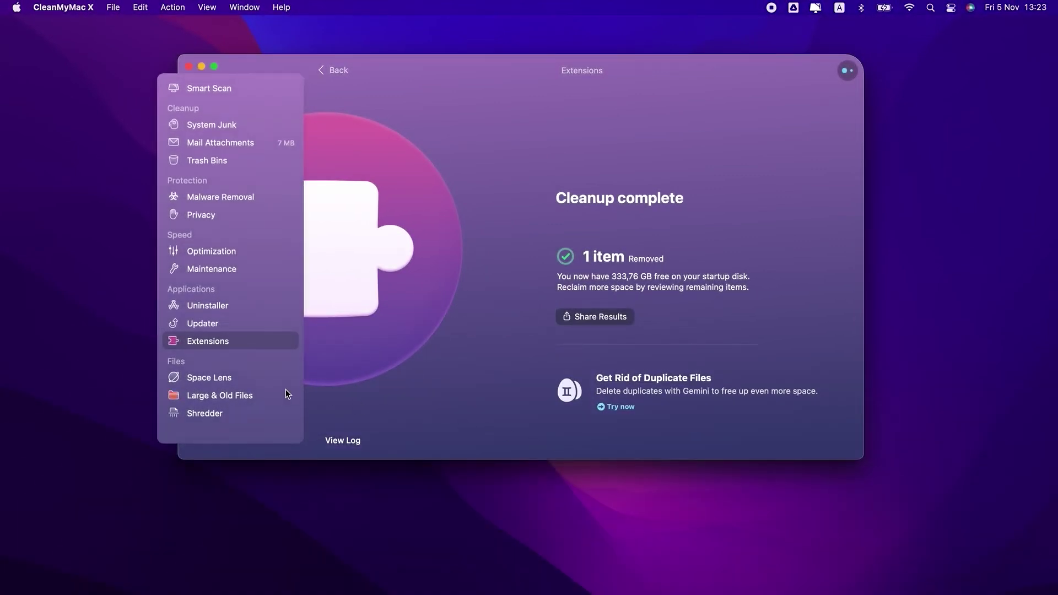
{"action": "left_click", "coordinate": [214, 378]}
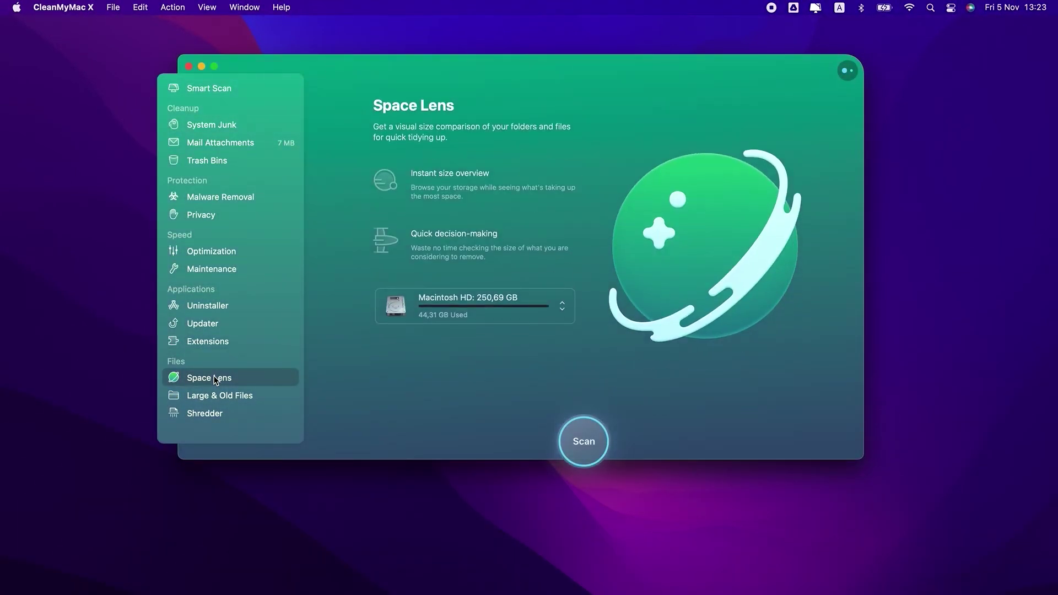
Map Macintosh HD in Space Lens and drill into guestuser's Photos File Provider Storage .Trash folder
{"action": "left_click", "coordinate": [584, 441]}
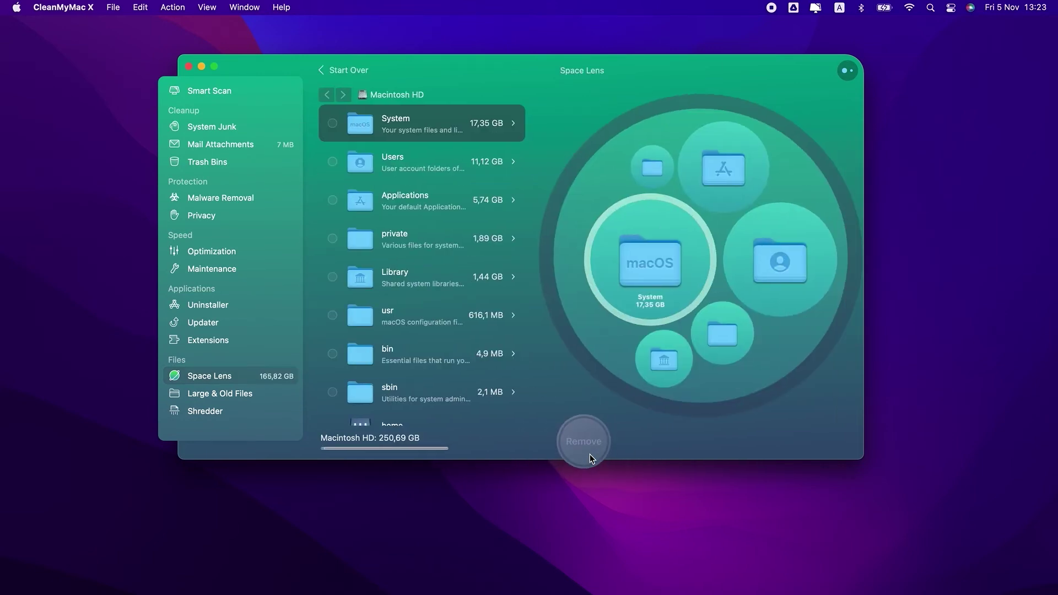
{"action": "left_click", "coordinate": [417, 168]}
{"action": "left_click", "coordinate": [642, 275]}
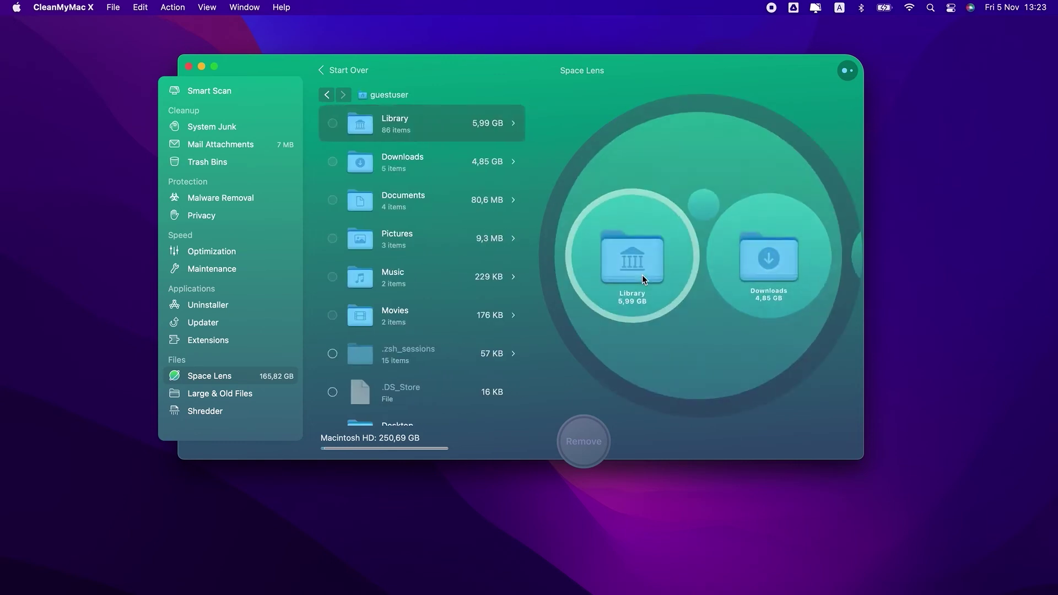
{"action": "left_click", "coordinate": [642, 275]}
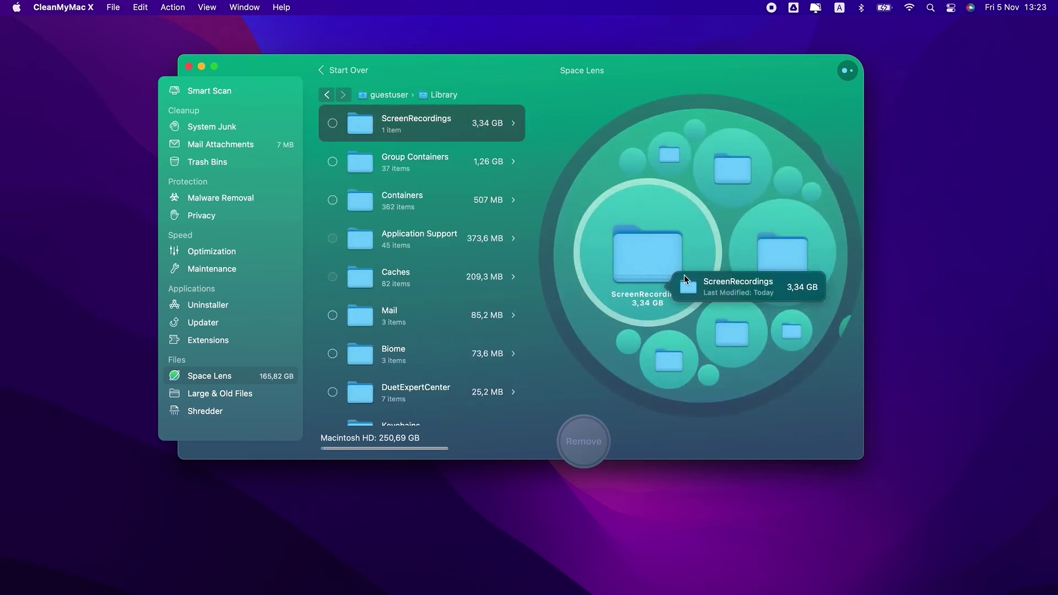
{"action": "left_click", "coordinate": [788, 256]}
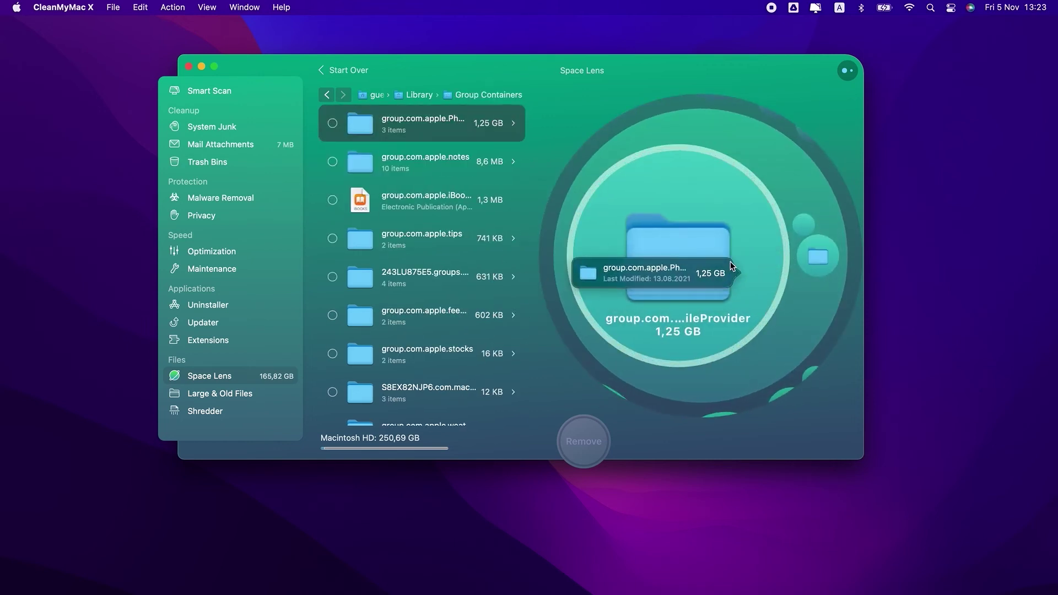
{"action": "left_click", "coordinate": [700, 263]}
{"action": "left_click", "coordinate": [701, 263]}
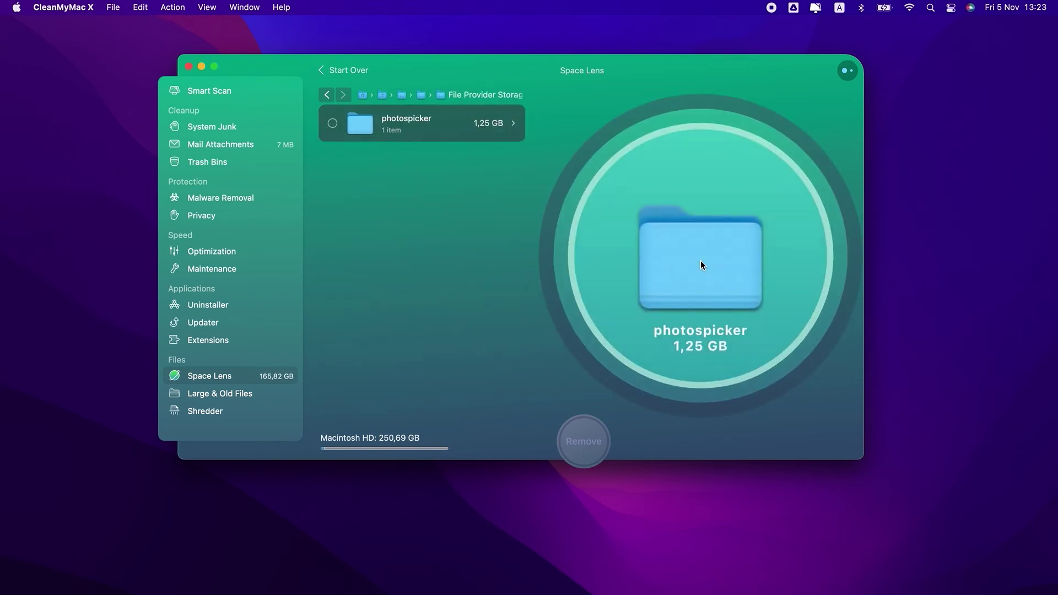
{"action": "left_click", "coordinate": [701, 263]}
{"action": "left_click", "coordinate": [700, 263]}
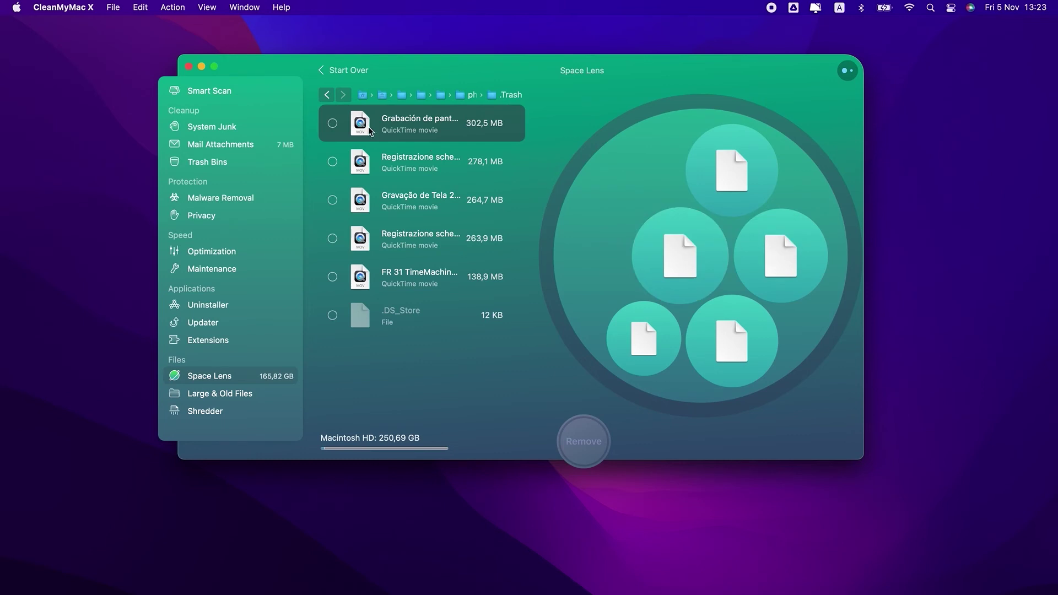
Select all five movie files in .Trash and permanently remove the 1,25 GB
{"action": "left_click", "coordinate": [332, 123]}
{"action": "left_click", "coordinate": [333, 161]}
{"action": "left_click", "coordinate": [333, 199]}
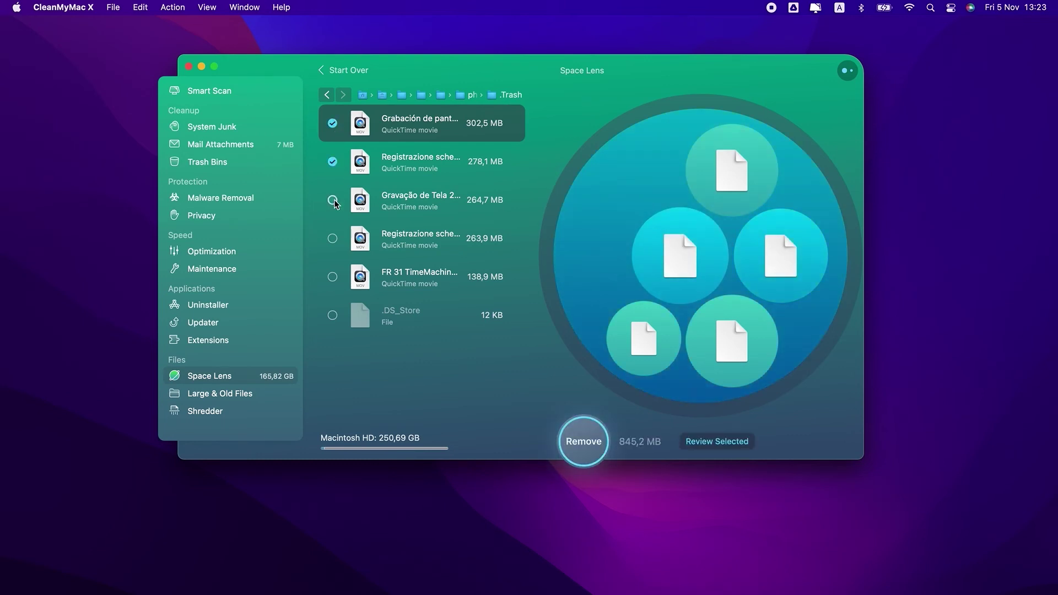
{"action": "left_click", "coordinate": [332, 238]}
{"action": "left_click", "coordinate": [333, 276]}
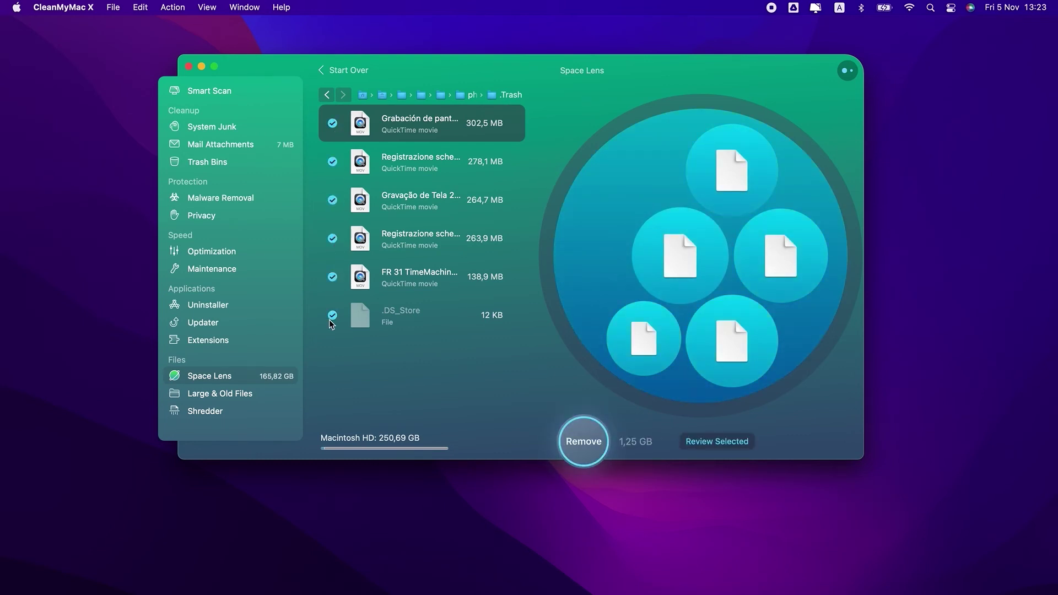
{"action": "left_click", "coordinate": [584, 456]}
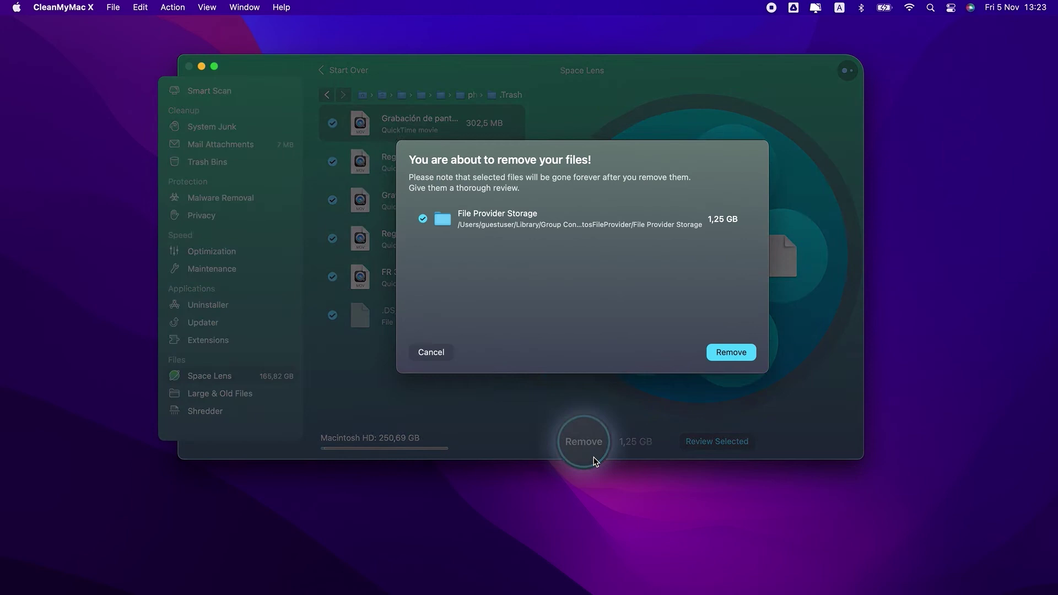
{"action": "left_click", "coordinate": [729, 356]}
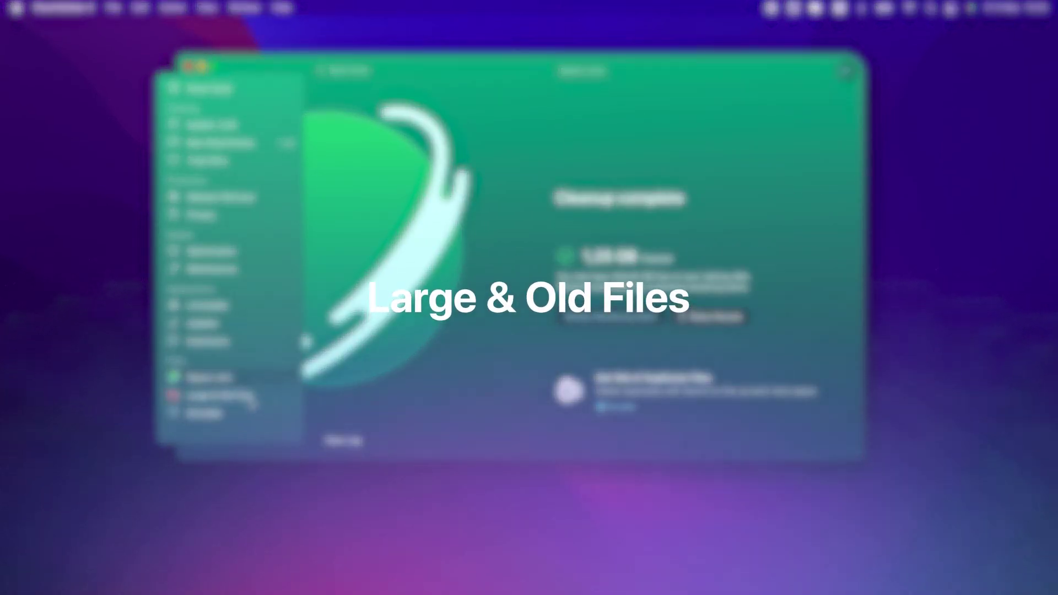
Run a Large & Old Files scan, view the Shredder, then go back to Smart Scan
{"action": "left_click", "coordinate": [250, 398]}
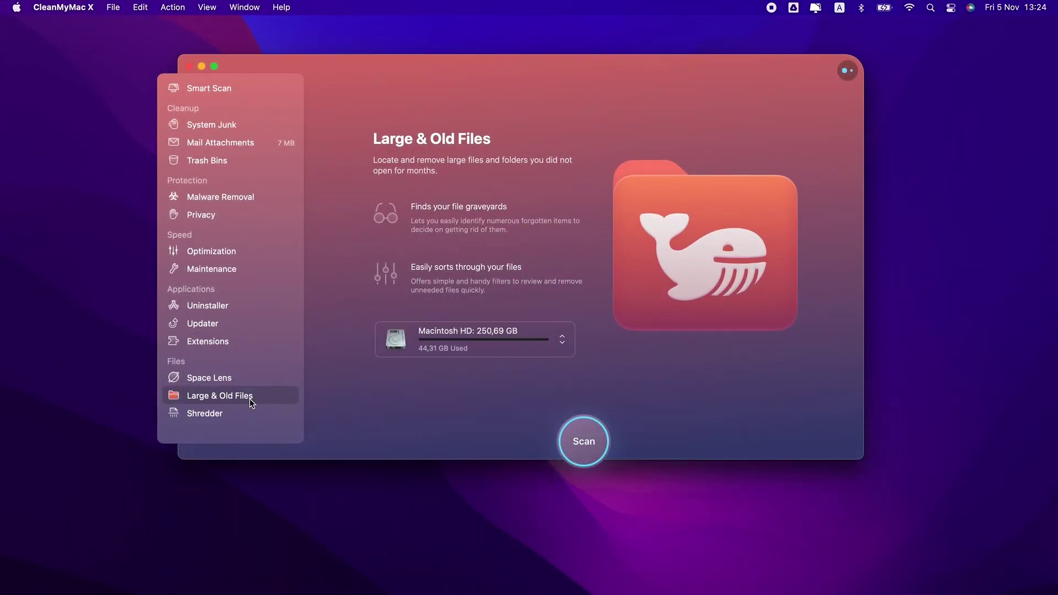
{"action": "left_click", "coordinate": [584, 451]}
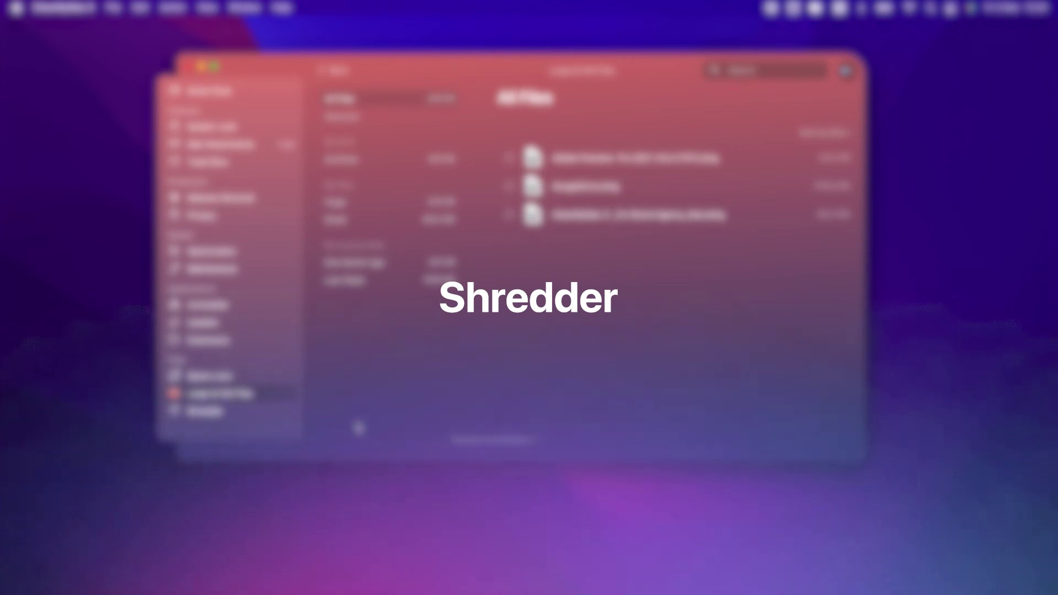
{"action": "left_click", "coordinate": [219, 416]}
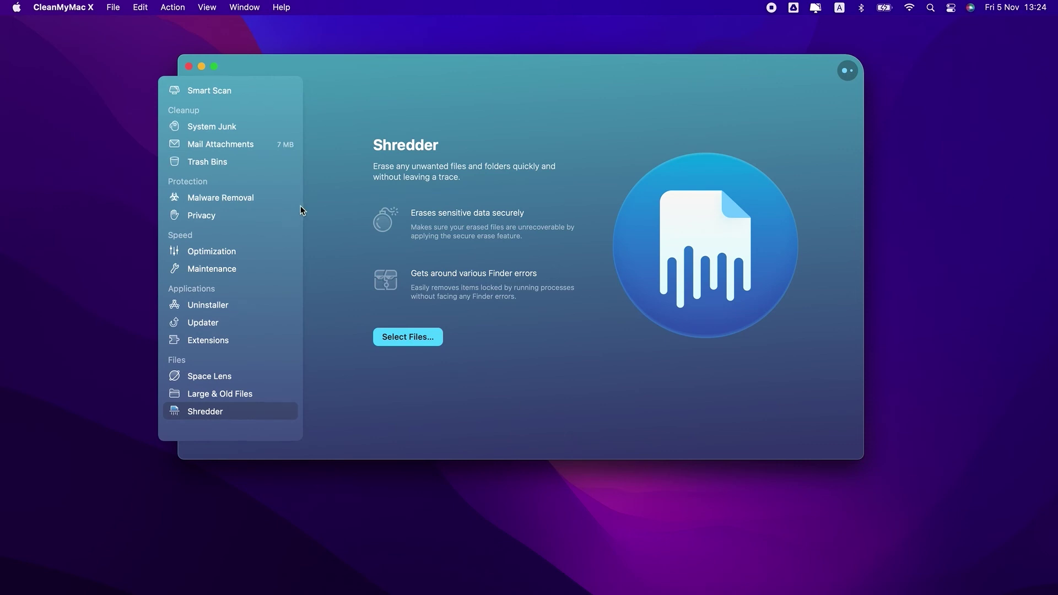
{"action": "left_click", "coordinate": [206, 91]}
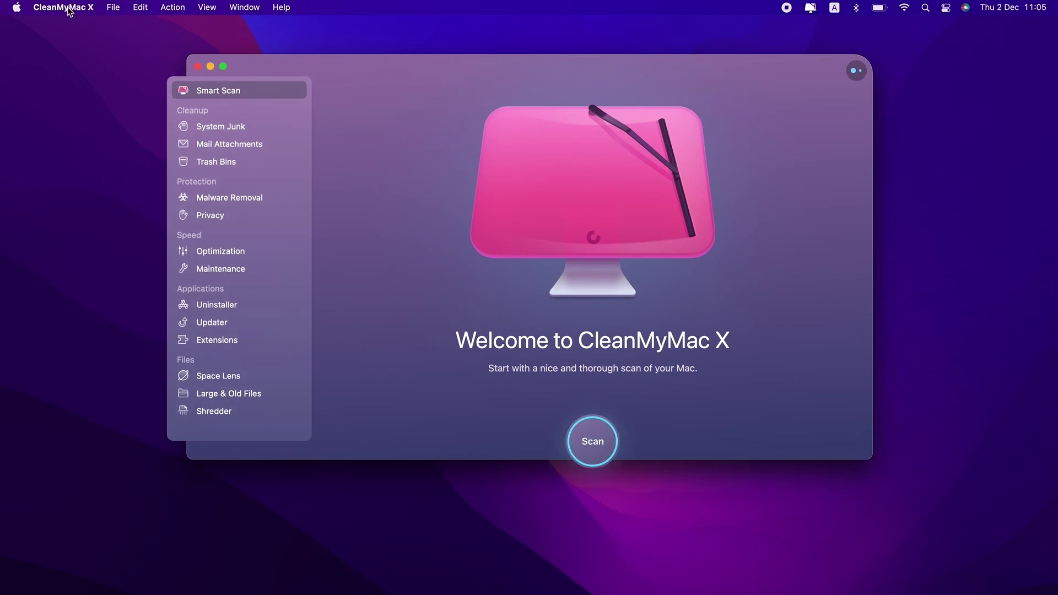
{"action": "left_click", "coordinate": [69, 8]}
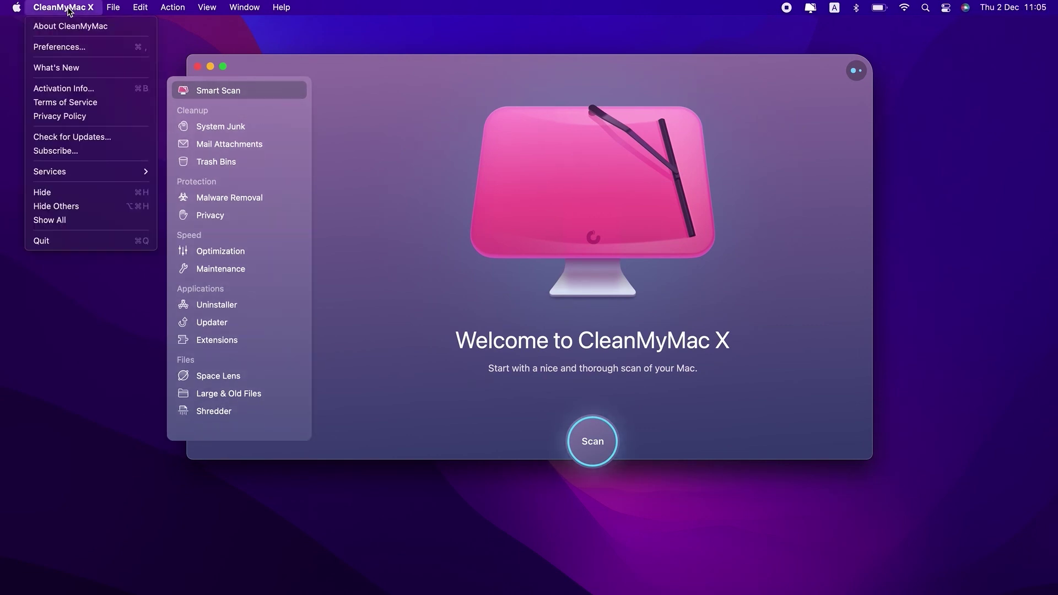
{"action": "left_click", "coordinate": [109, 48]}
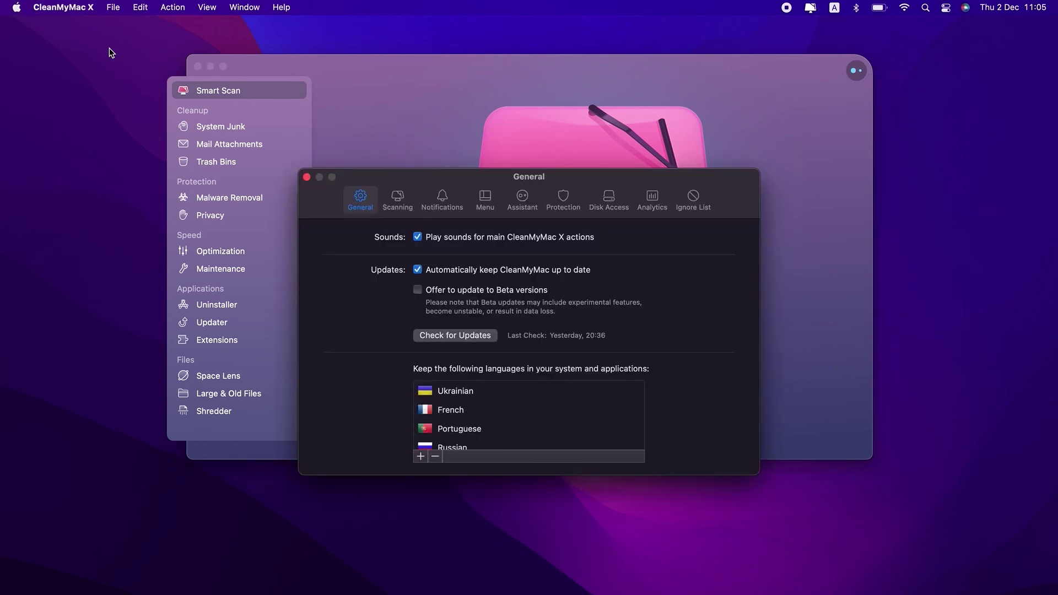
{"action": "left_click", "coordinate": [399, 197]}
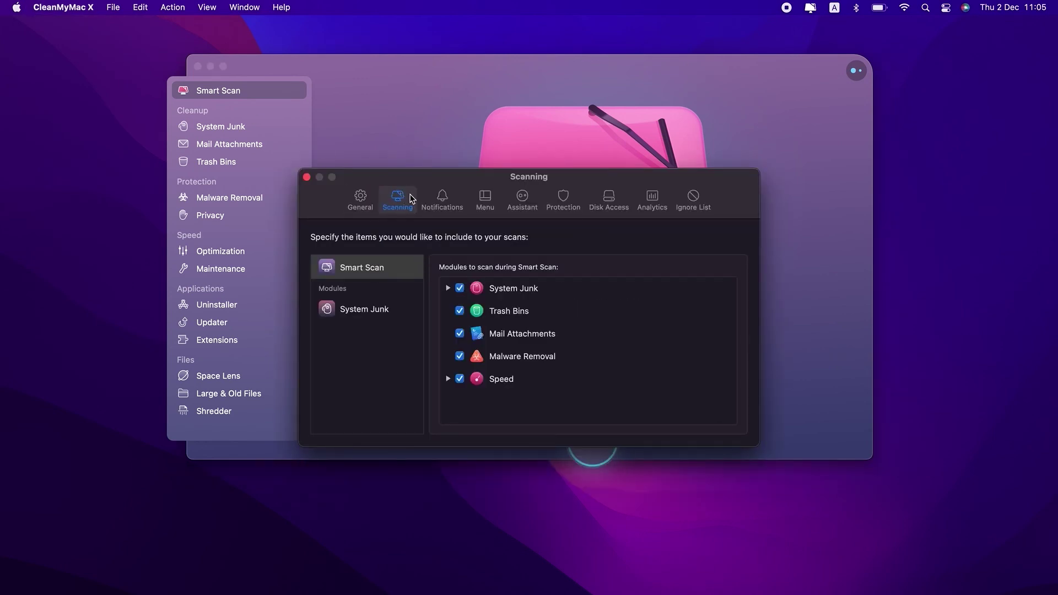
{"action": "left_click", "coordinate": [442, 199]}
{"action": "left_click", "coordinate": [484, 198]}
{"action": "left_click", "coordinate": [515, 204]}
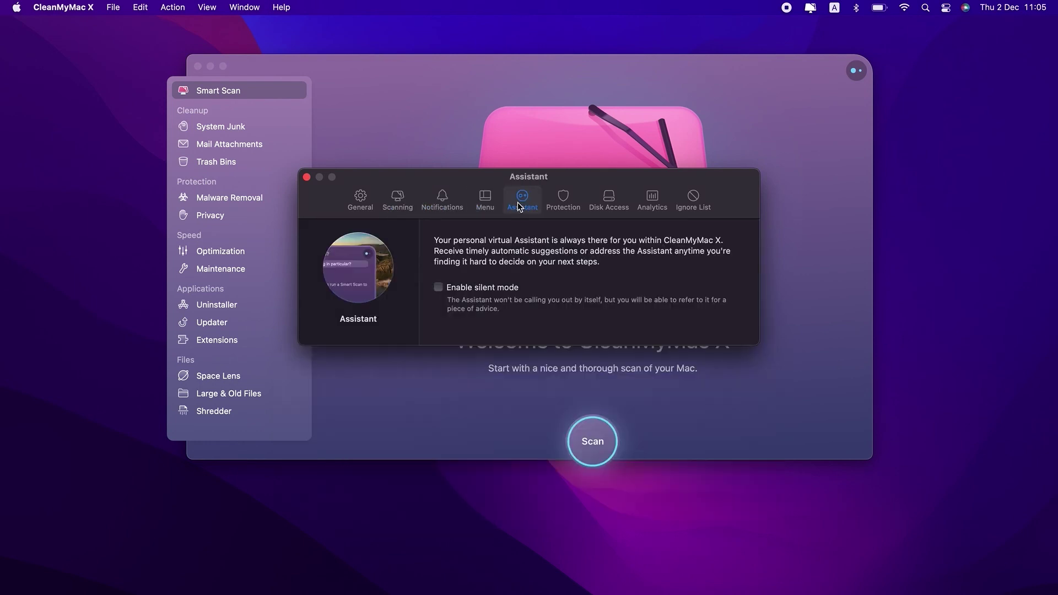
{"action": "left_click", "coordinate": [560, 207]}
{"action": "left_click", "coordinate": [595, 208]}
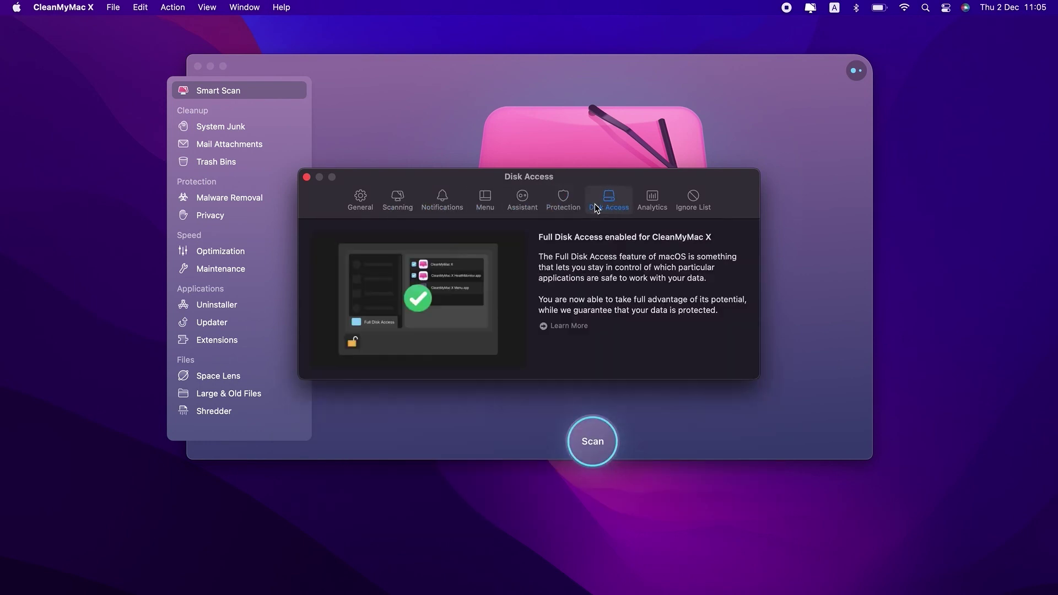
{"action": "left_click", "coordinate": [652, 206]}
{"action": "left_click", "coordinate": [695, 207]}
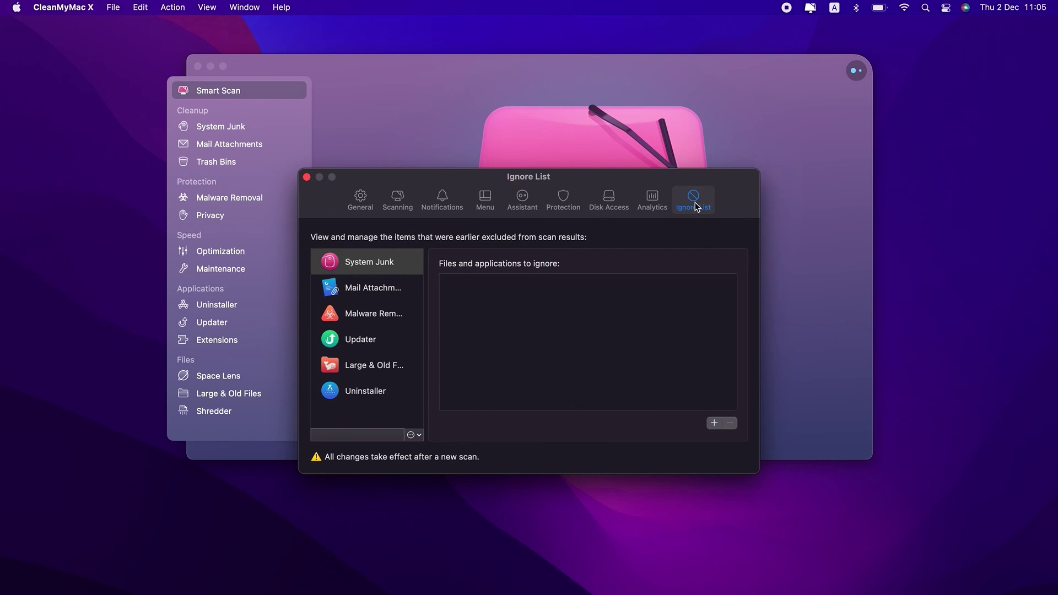
{"action": "left_click", "coordinate": [307, 178]}
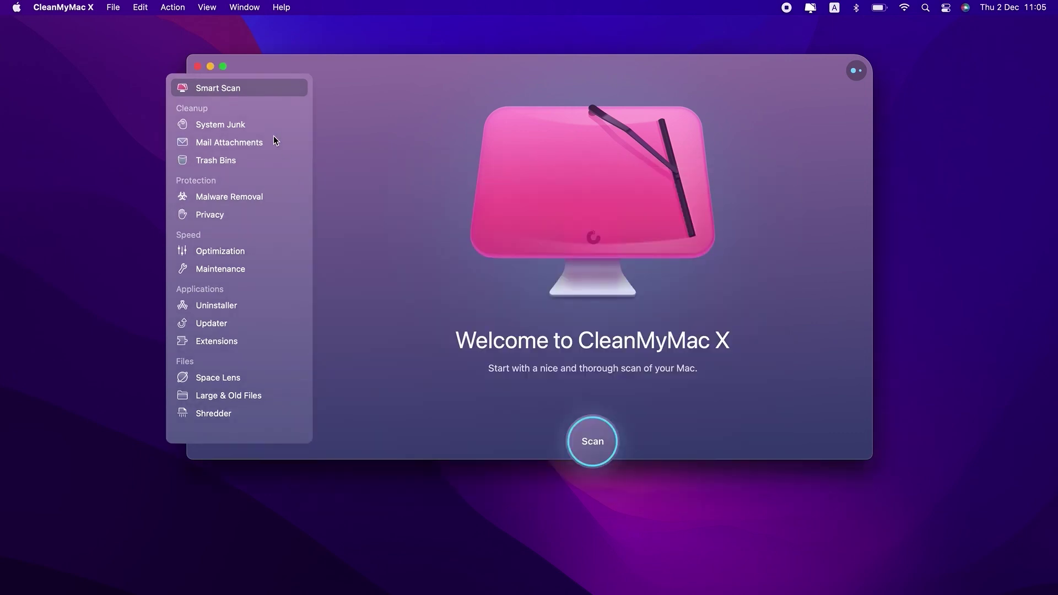
Close the CleanMyMac X window, leaving the empty Finder desktop
{"action": "left_click", "coordinate": [197, 66]}
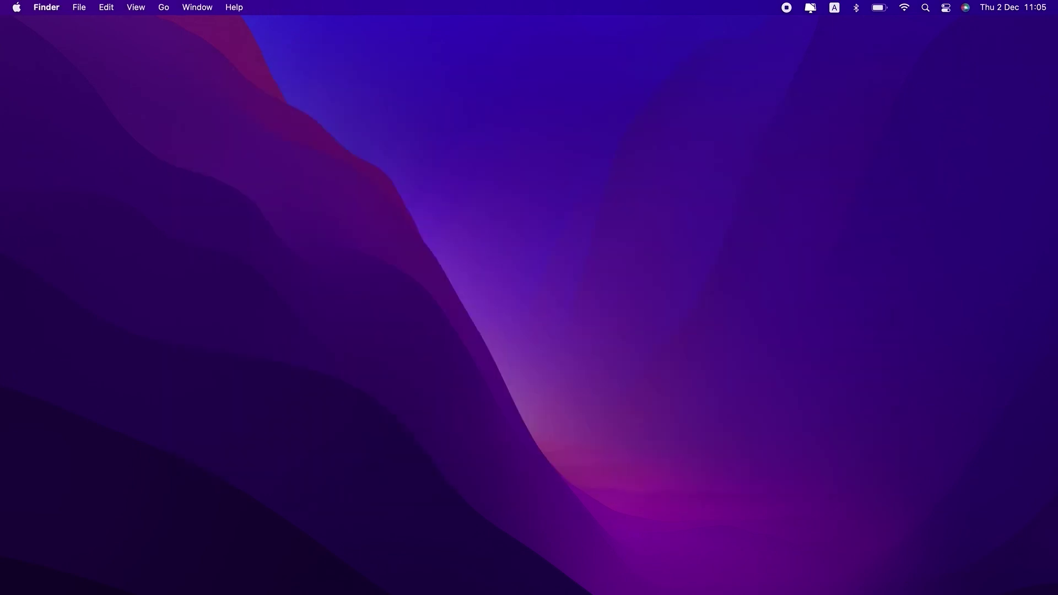